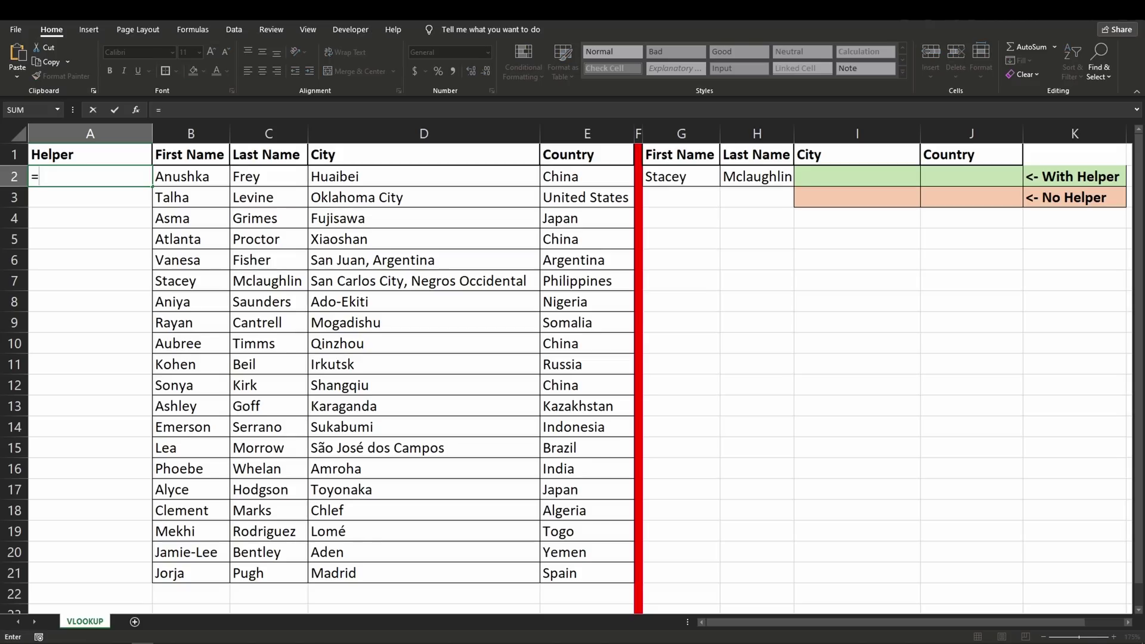
Step: Enter =B2&C2 in Helper cell A2 and fill the formula down through row 21
key("Right")
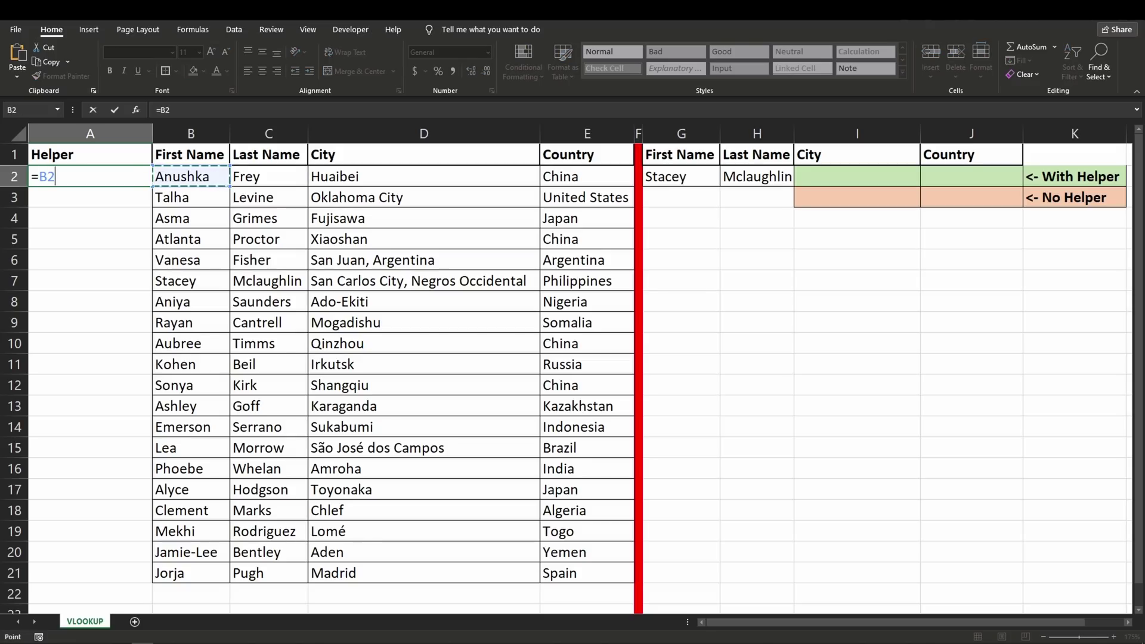
type("&")
key("Right")
key("Right")
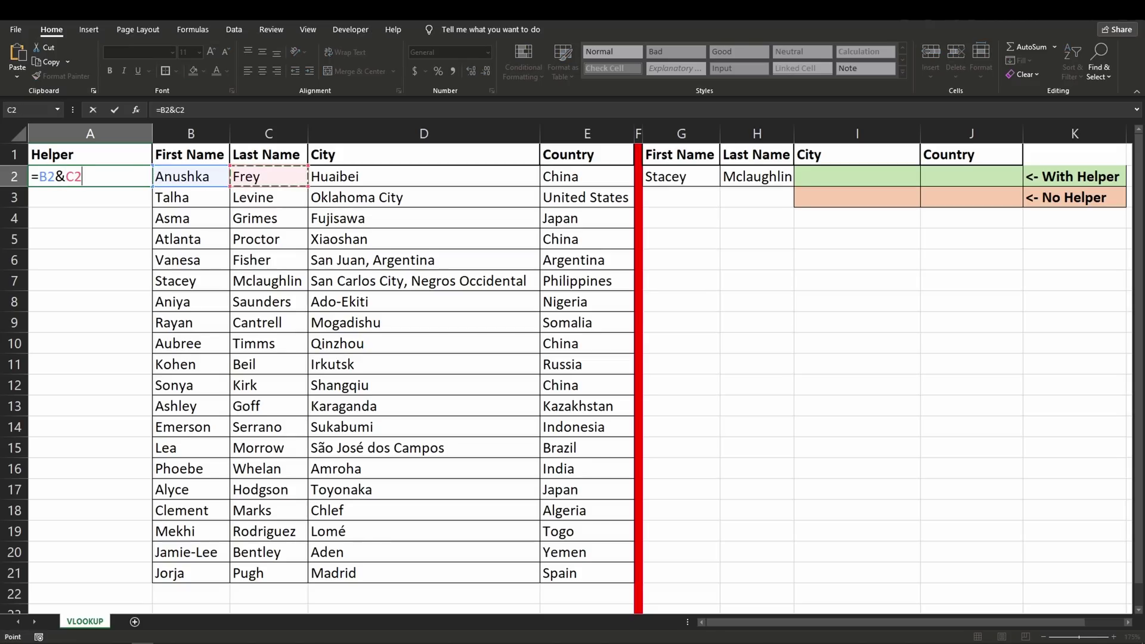
key("ctrl+Return")
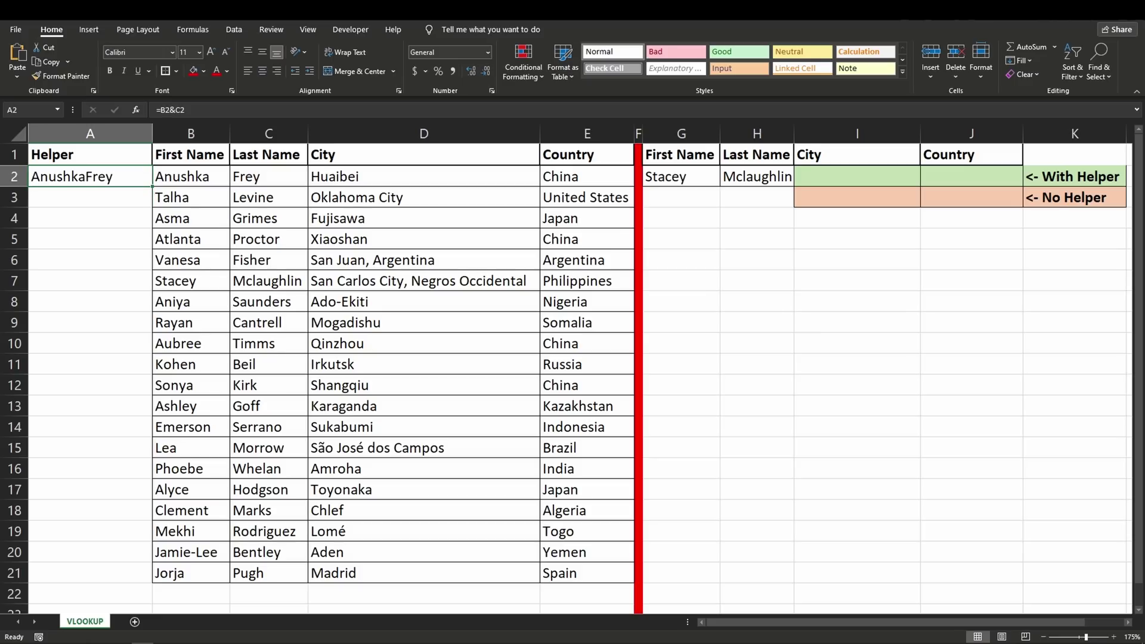
double_click(152, 186)
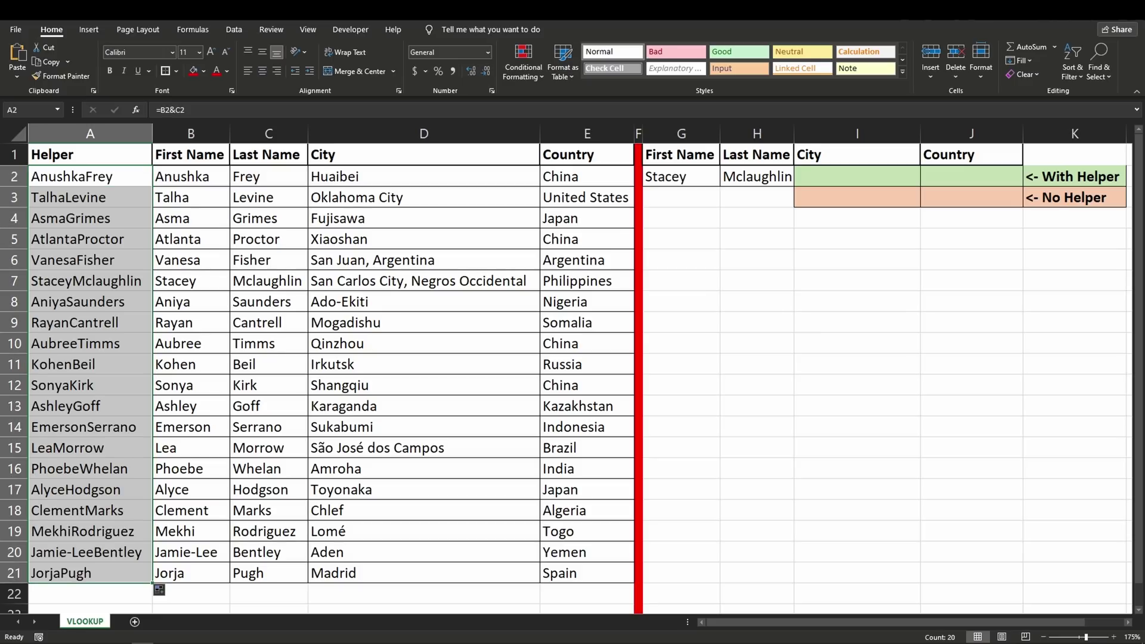
Step: Enter =VLOOKUP(G2&H2,A:D,4,0) in the With Helper City cell I2
left_click(856, 217)
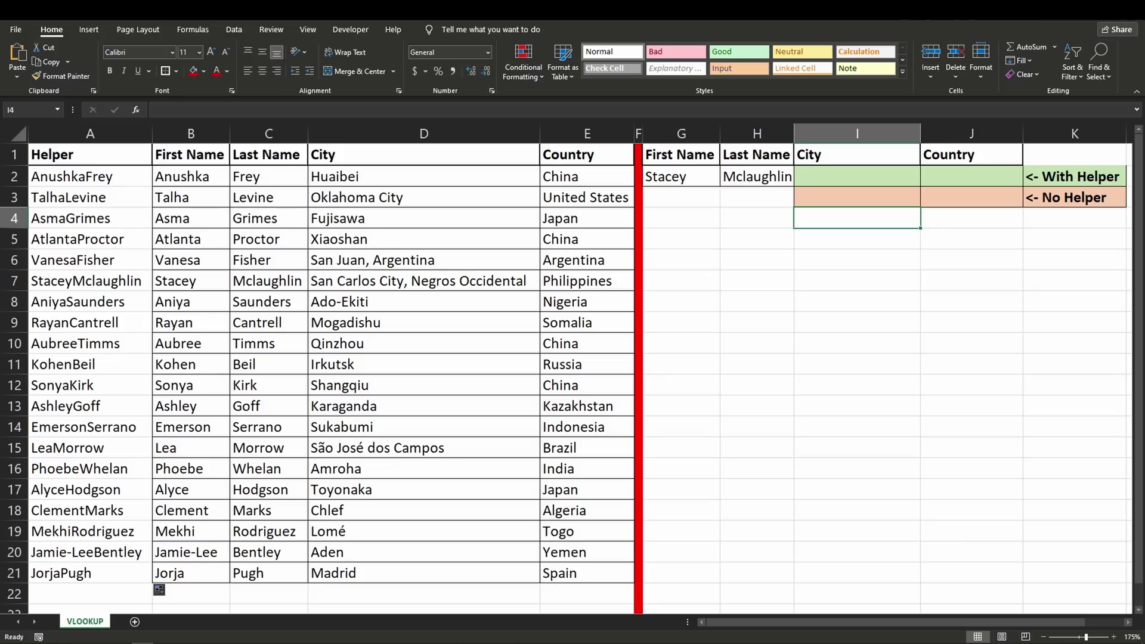
key("Up")
key("Up")
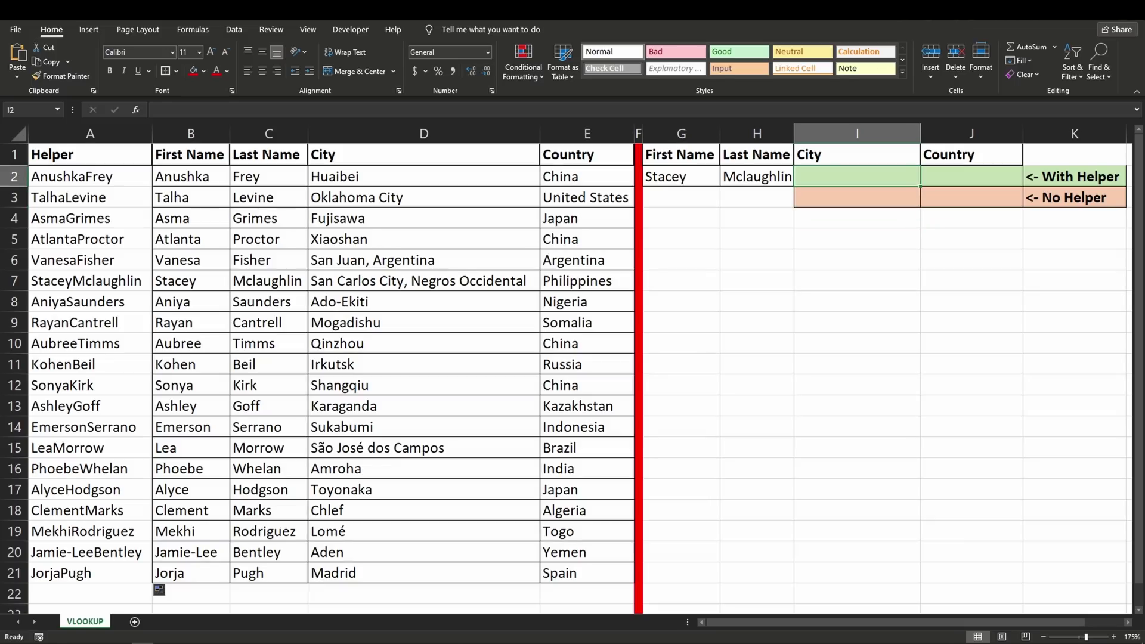
type("=vlo")
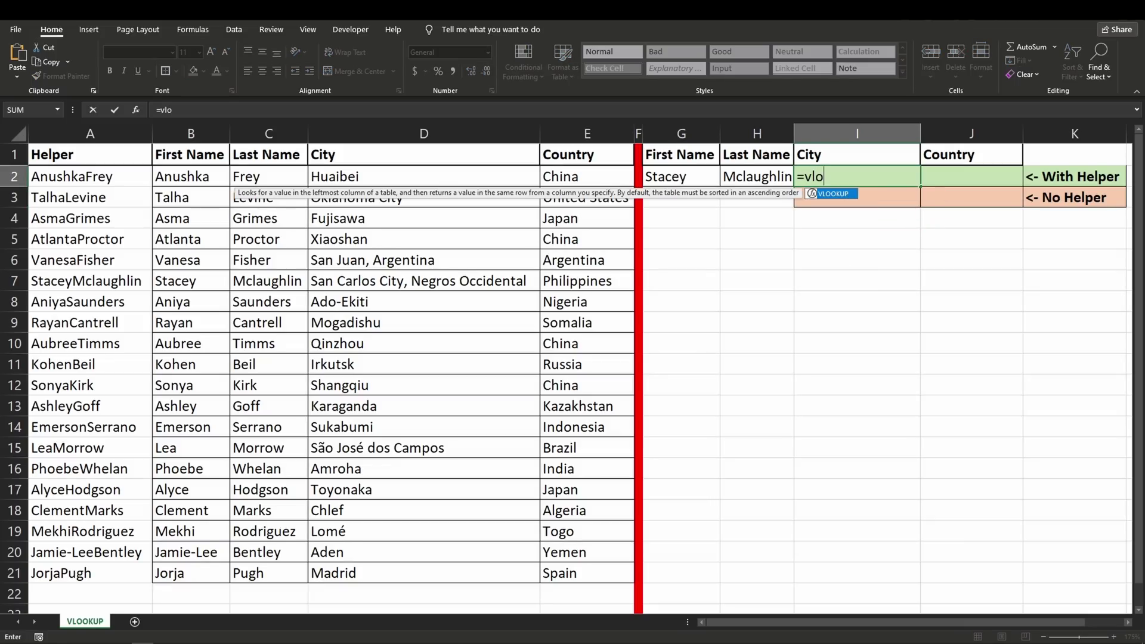
key("Tab")
left_click(680, 176)
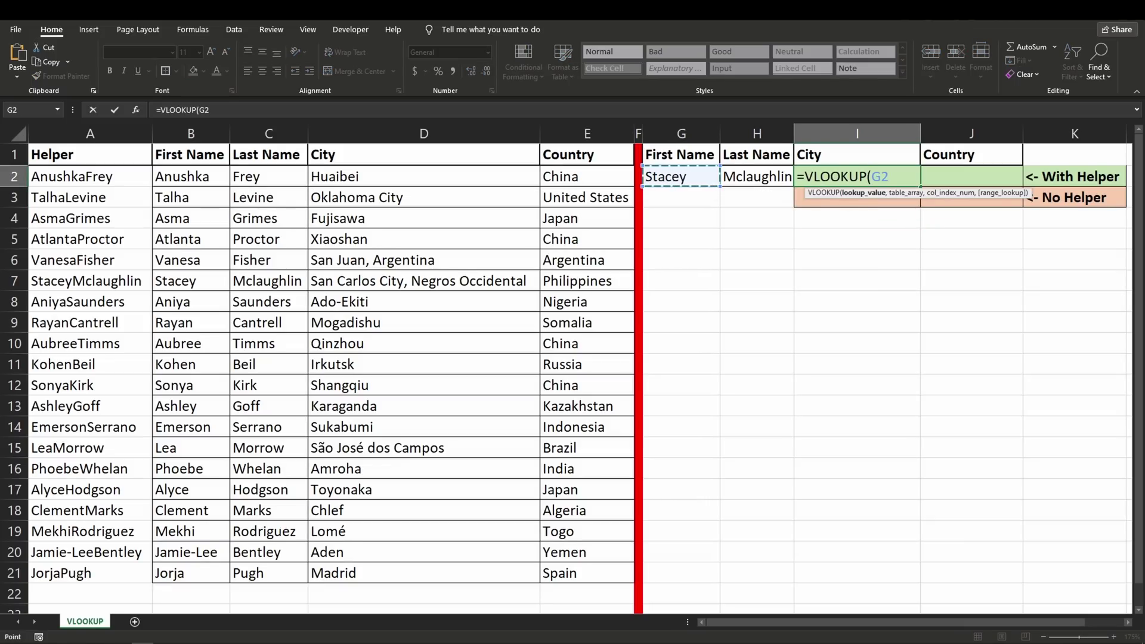
type("&")
key("Left")
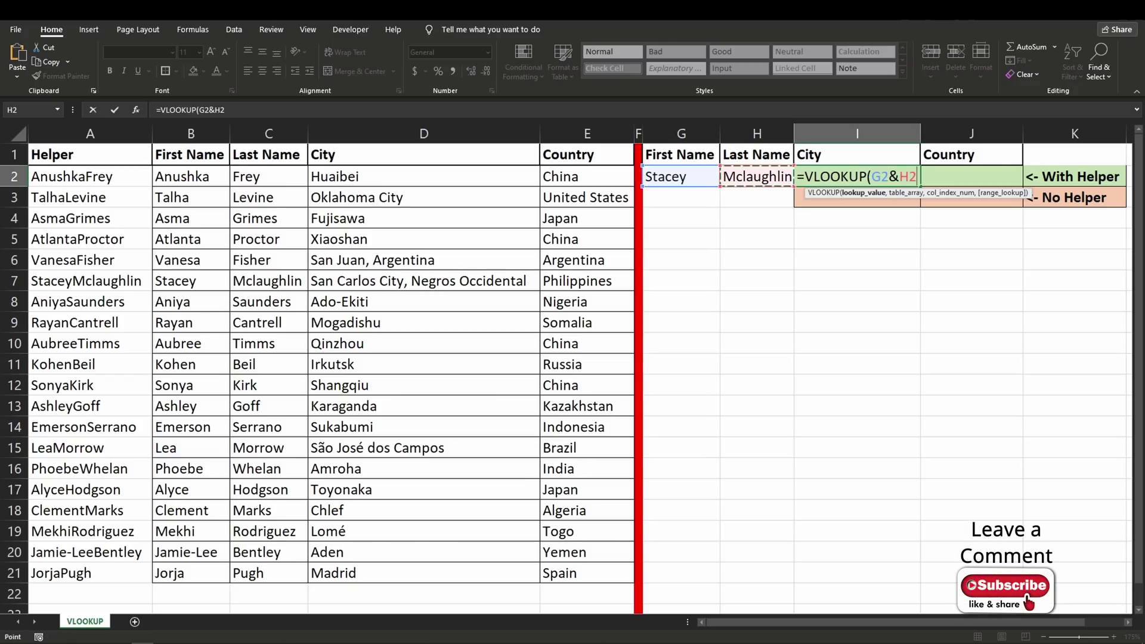
type(",")
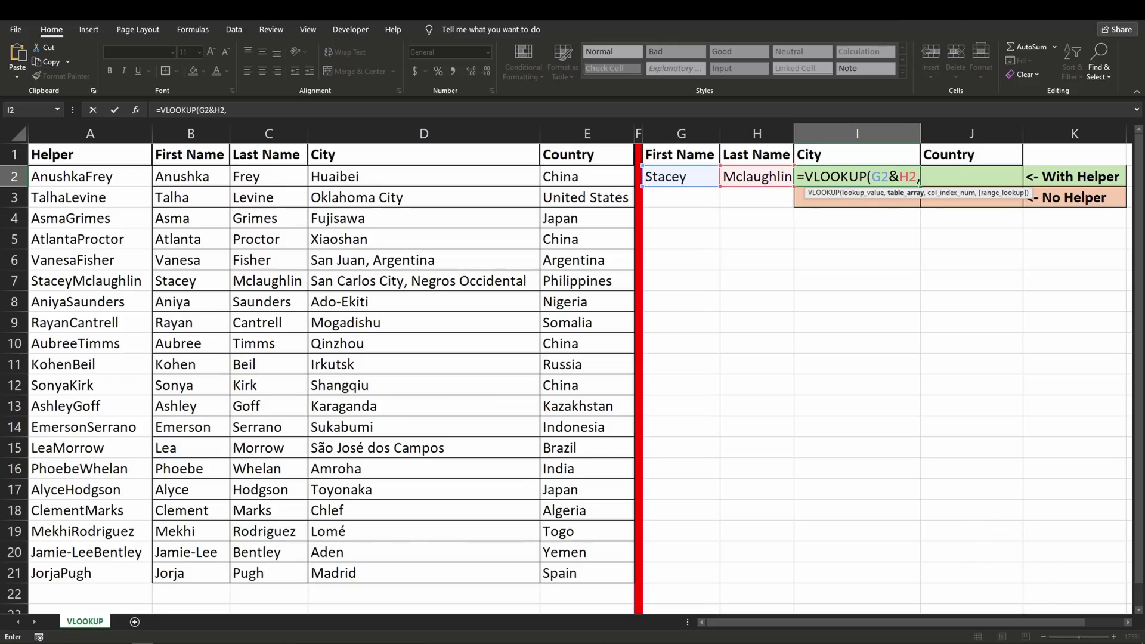
left_click_drag(90, 133, 424, 133)
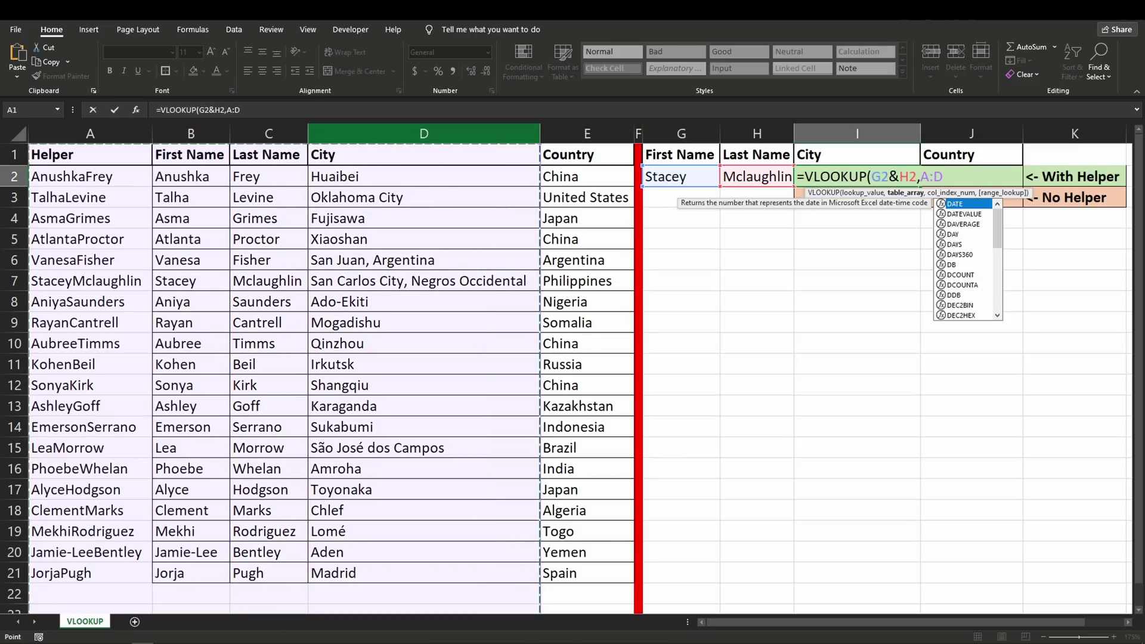
type(",")
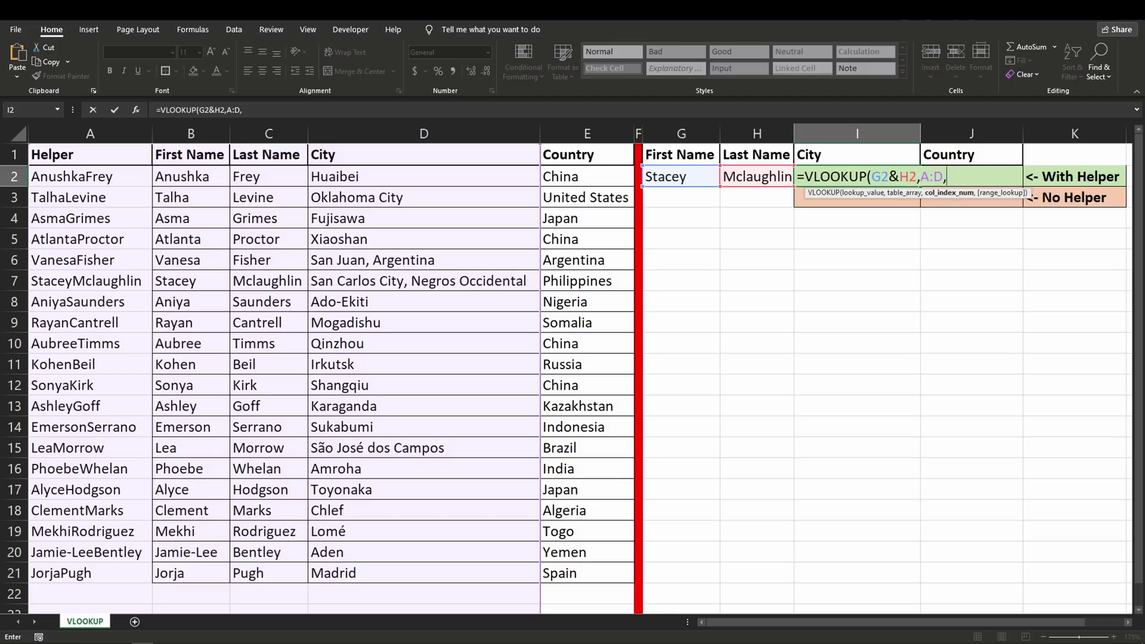
type("4,")
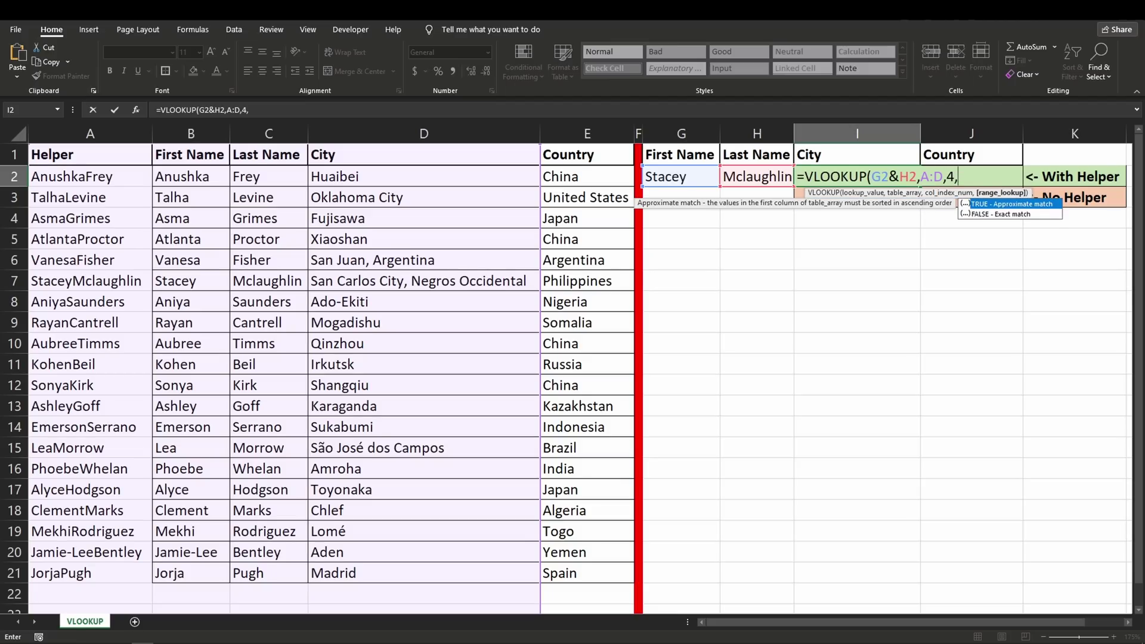
type("0)")
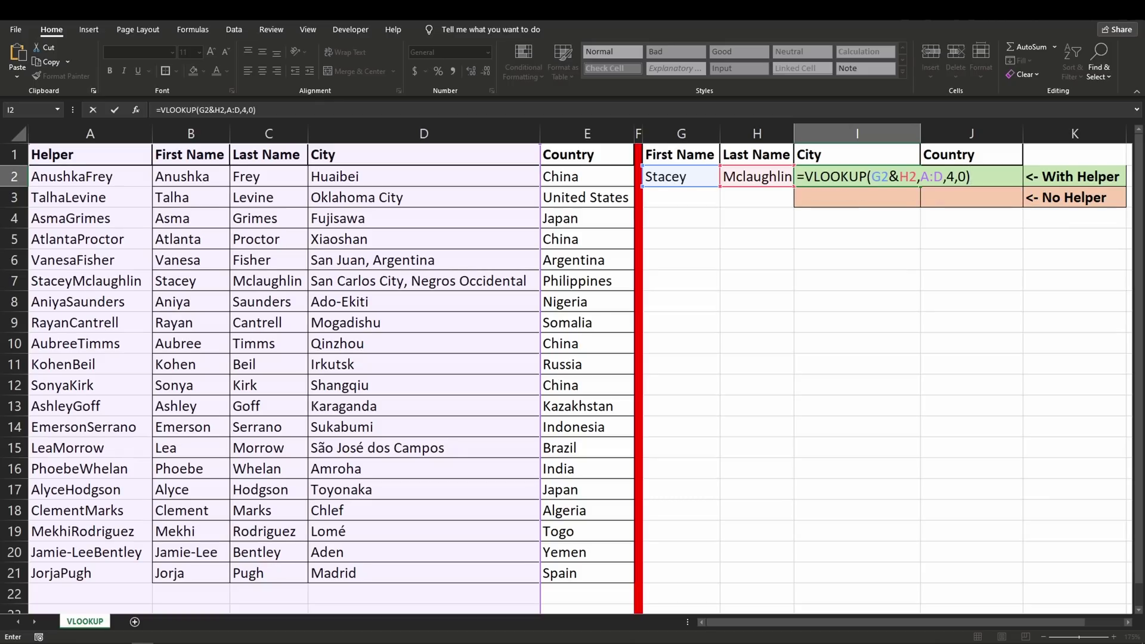
key("Return")
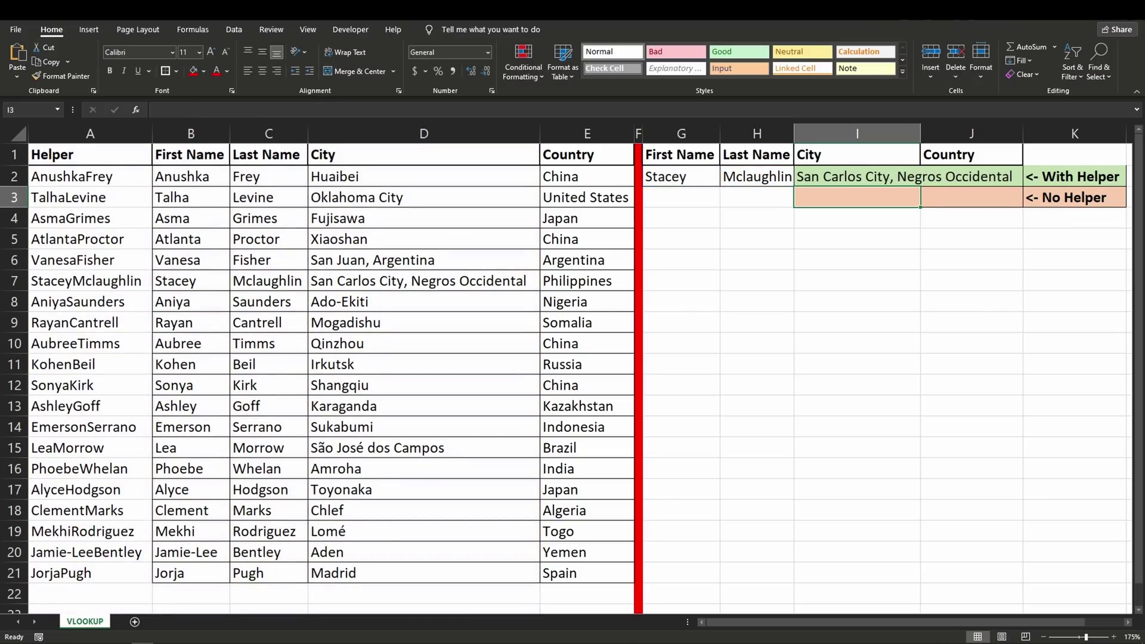
Step: Copy the first and last name from B12:C12 and paste them into the lookup cells G2:H2
left_click(190, 385)
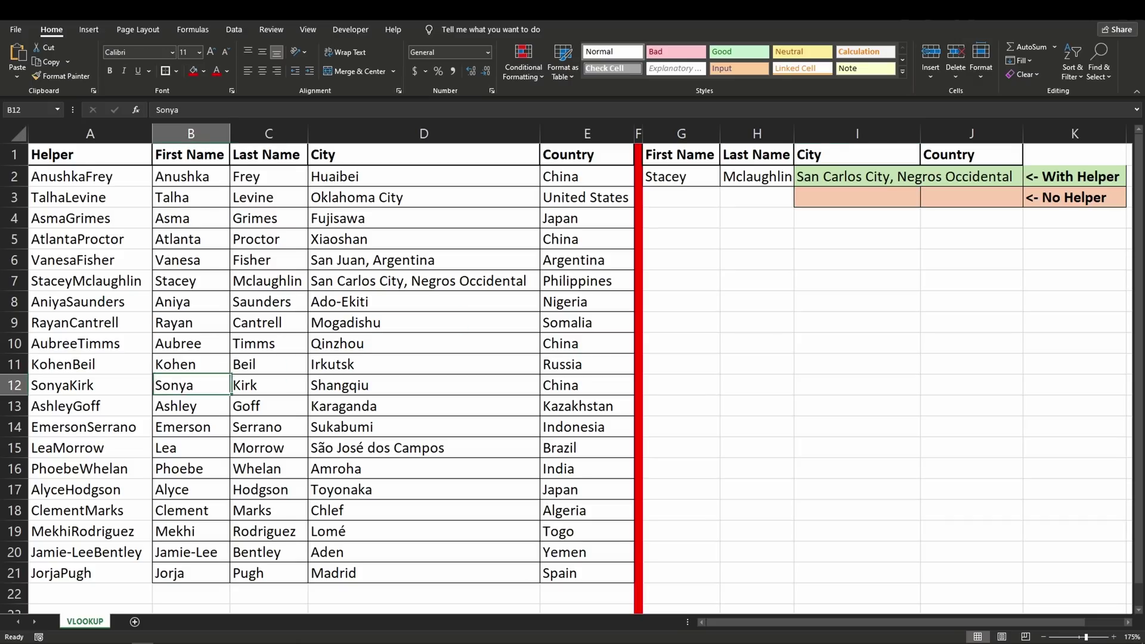
key("shift+Right")
key("ctrl+c")
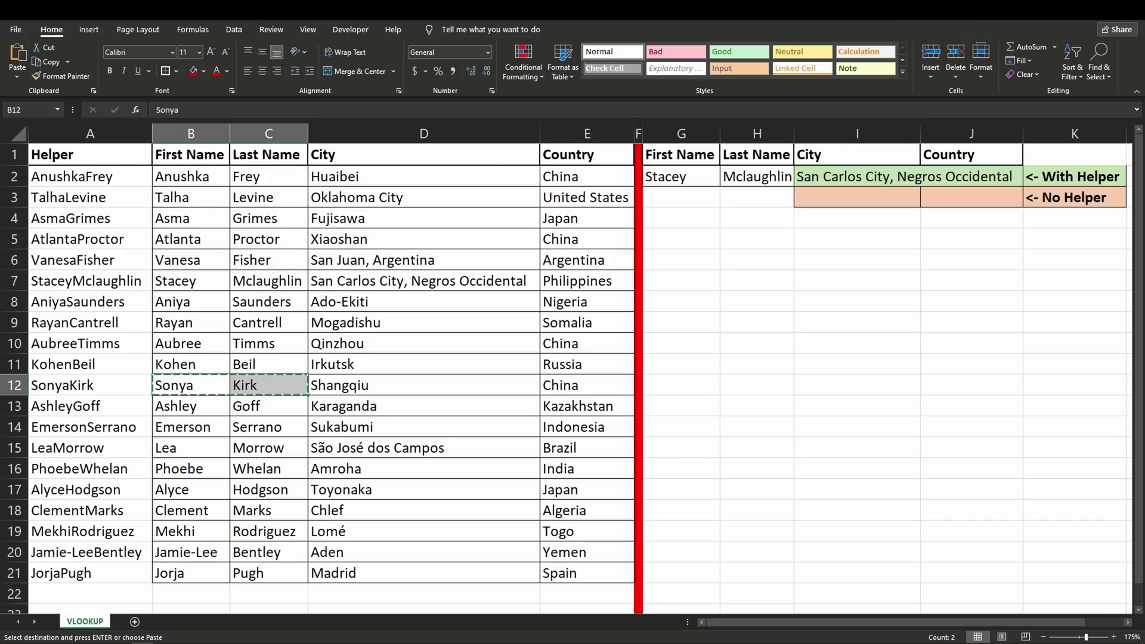
right_click(699, 174)
left_click(724, 241)
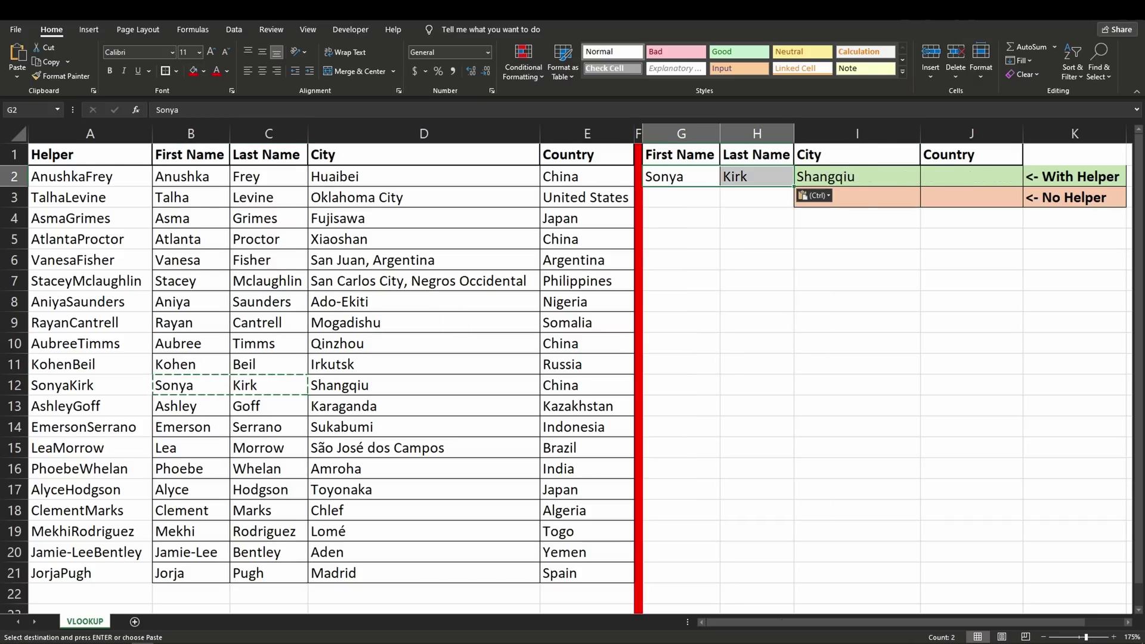
Step: Replace the City formula in I2 with its static value by copying the cell and pasting values over it
left_click(857, 239)
left_click(856, 176)
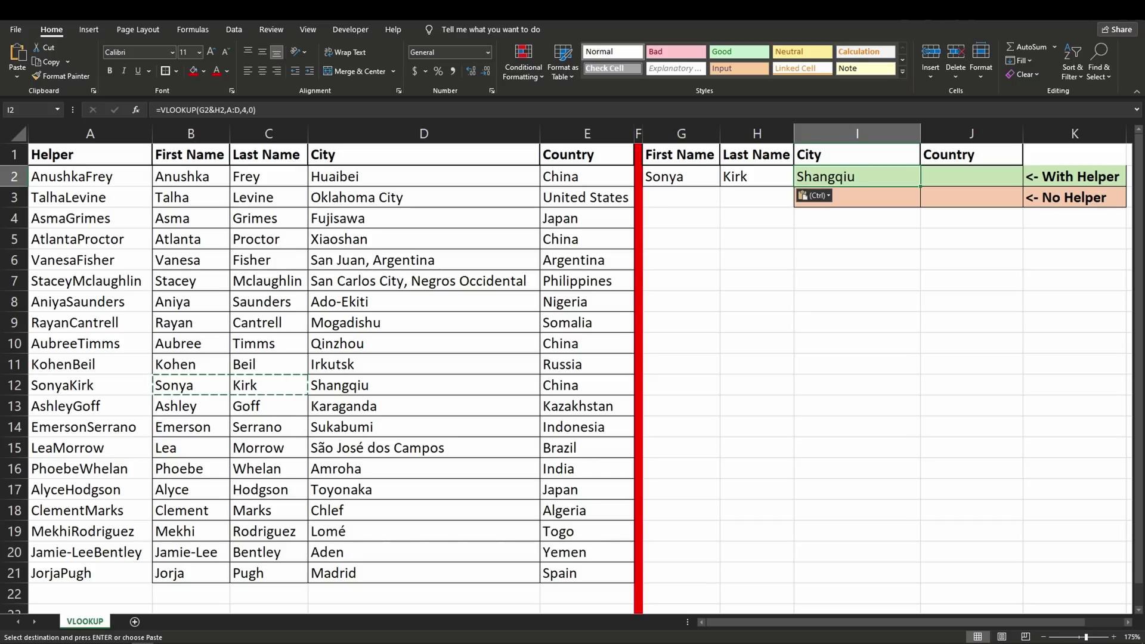
key("ctrl+c")
right_click(864, 175)
left_click(911, 237)
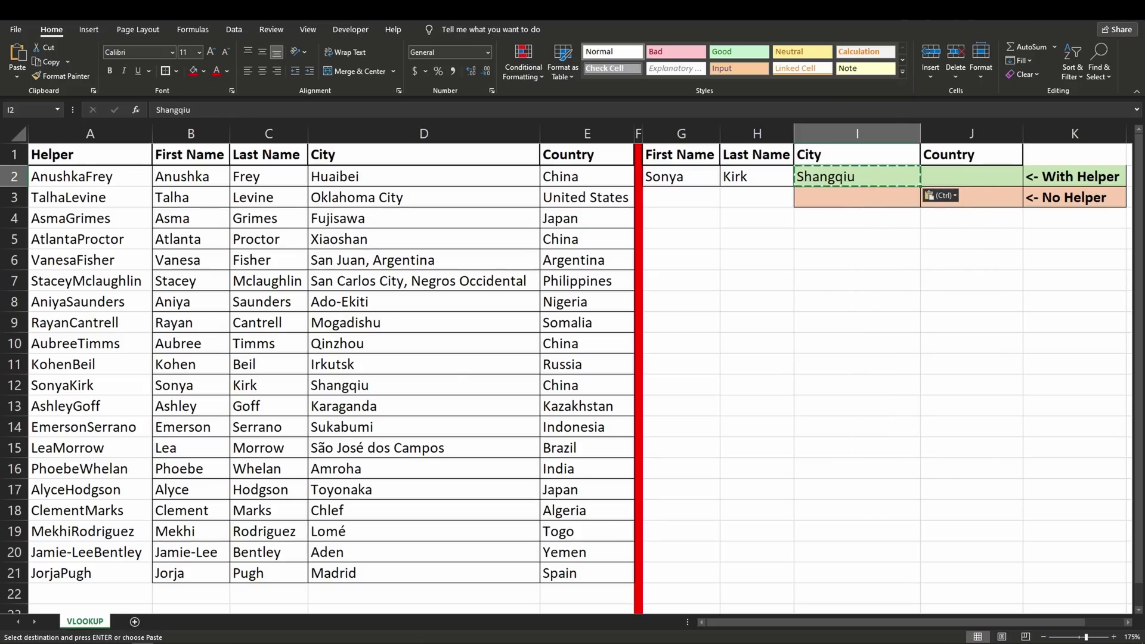
Step: Extend the Helper formula in A2 to =B2&C2&D2 and fill it down through row 21
left_click(90, 177)
key("F2")
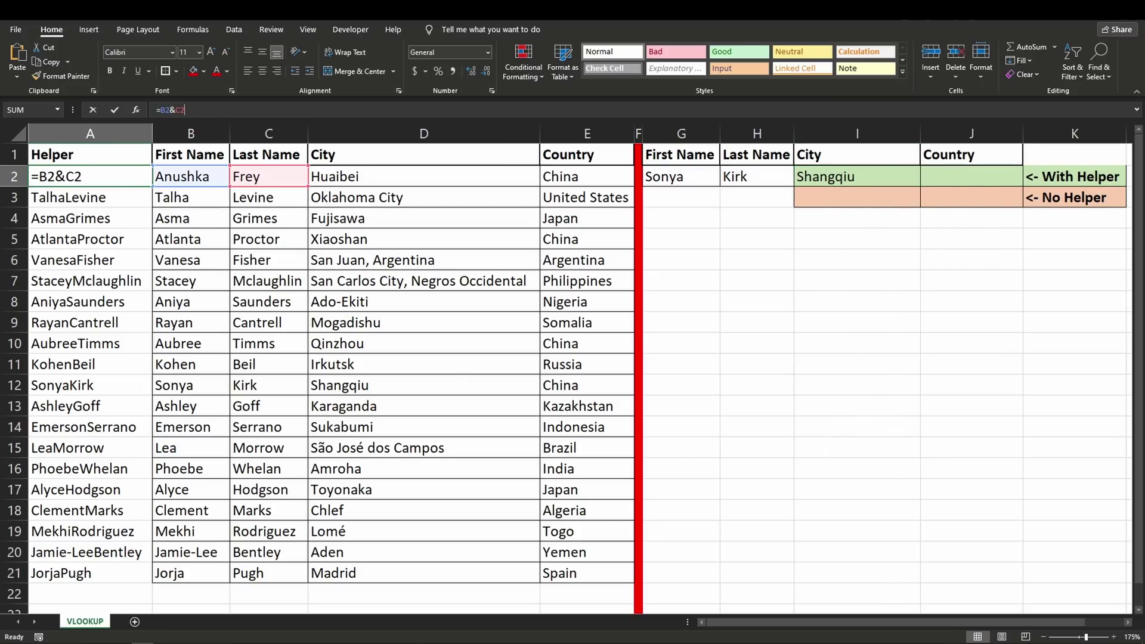
type("&D2")
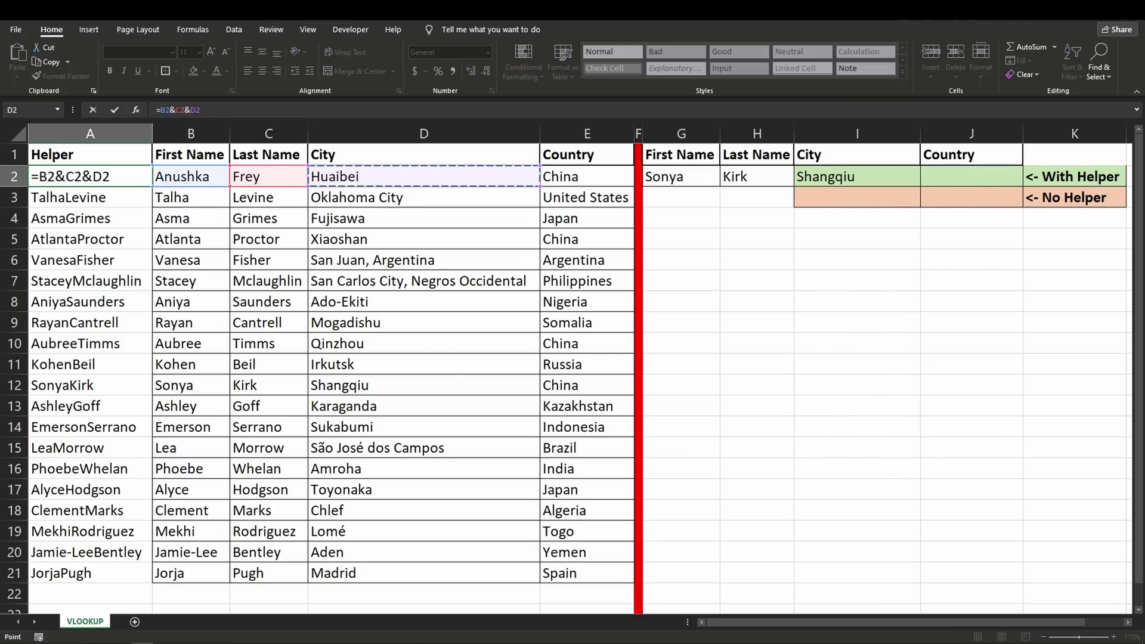
key("Return")
left_click(90, 177)
double_click(153, 186)
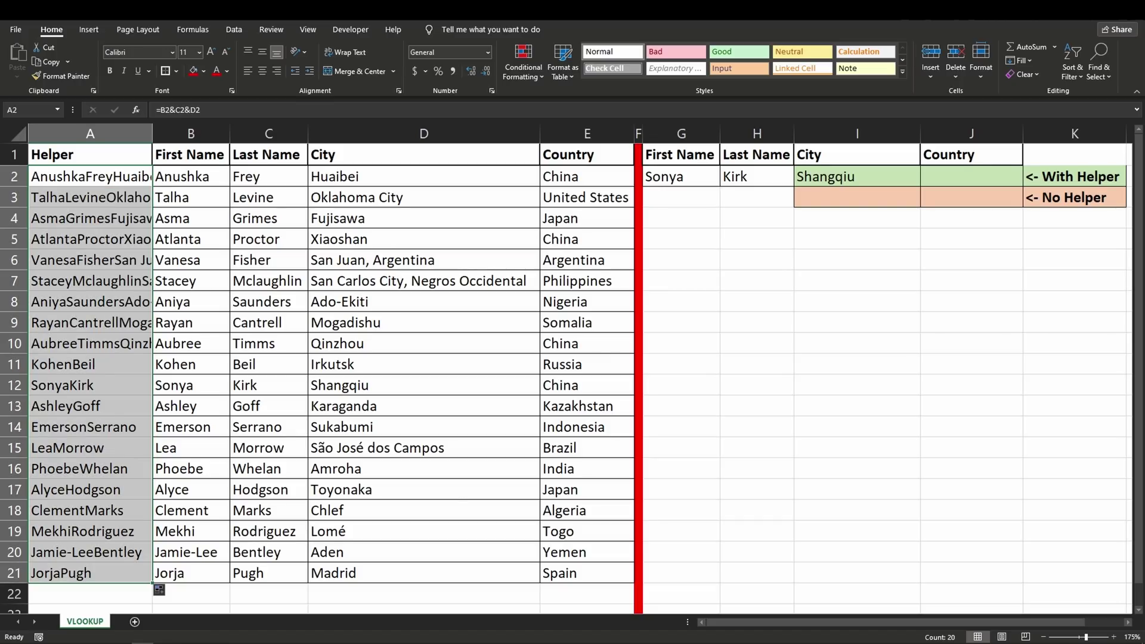
Step: Enter =VLOOKUP(G2&H2&I2,A:E,5,0) in the With Helper Country cell J2
left_click(971, 177)
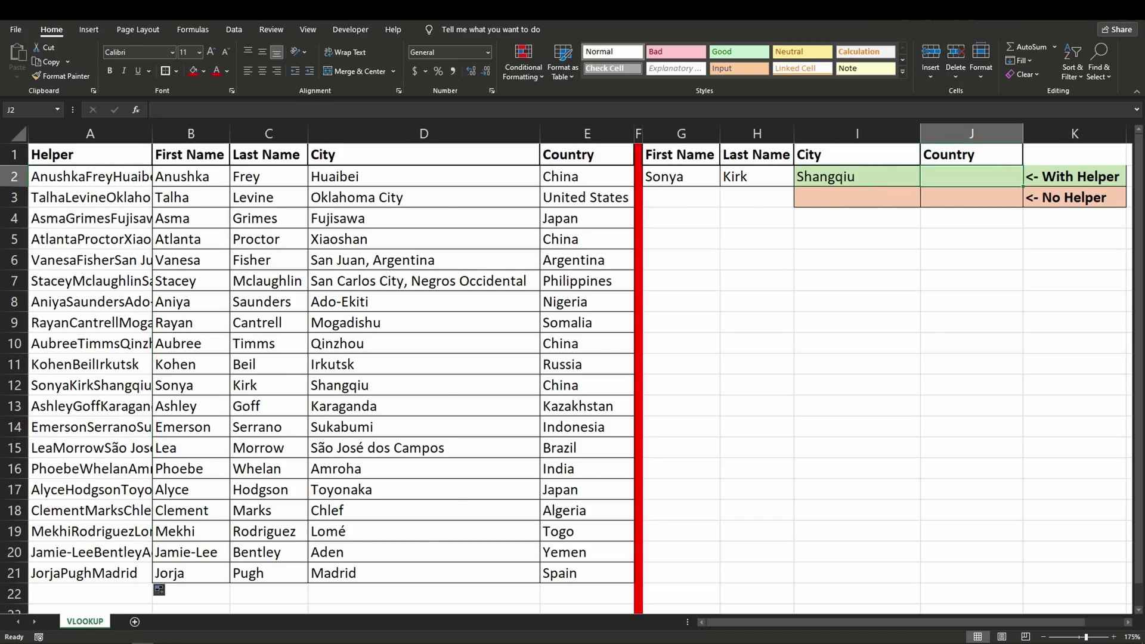
type("=vlo")
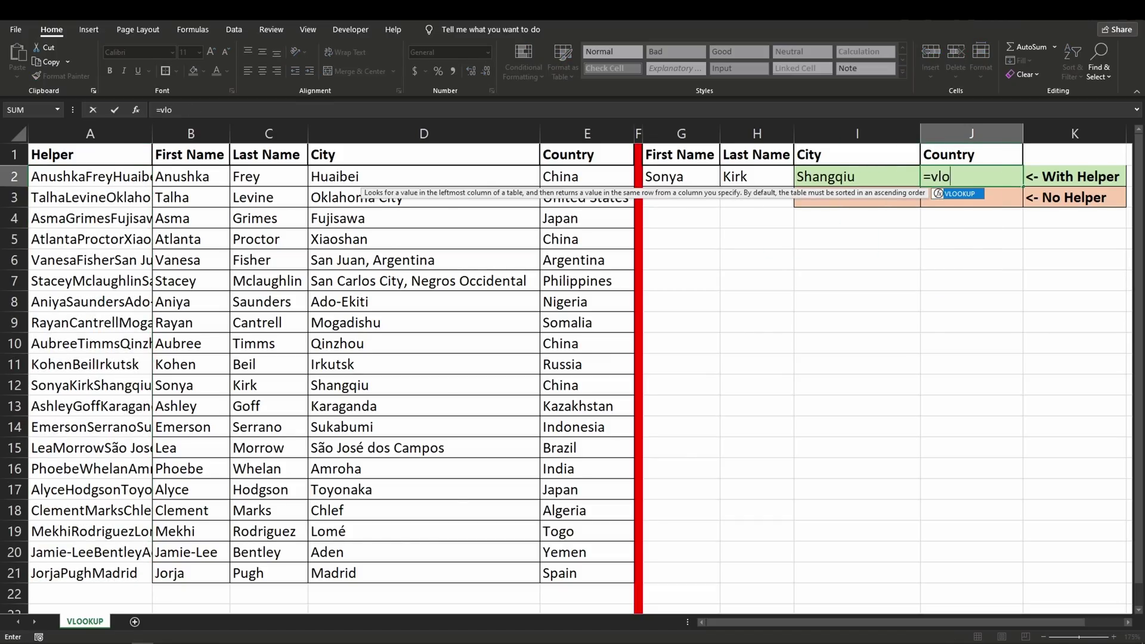
key("Tab")
left_click(681, 177)
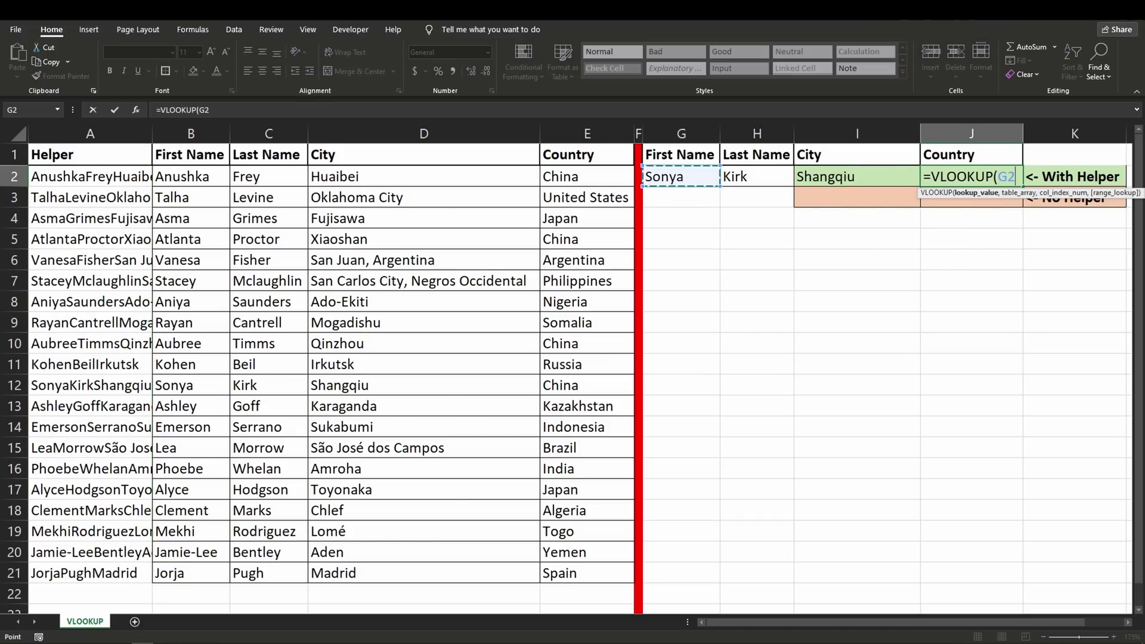
type("&")
left_click(757, 177)
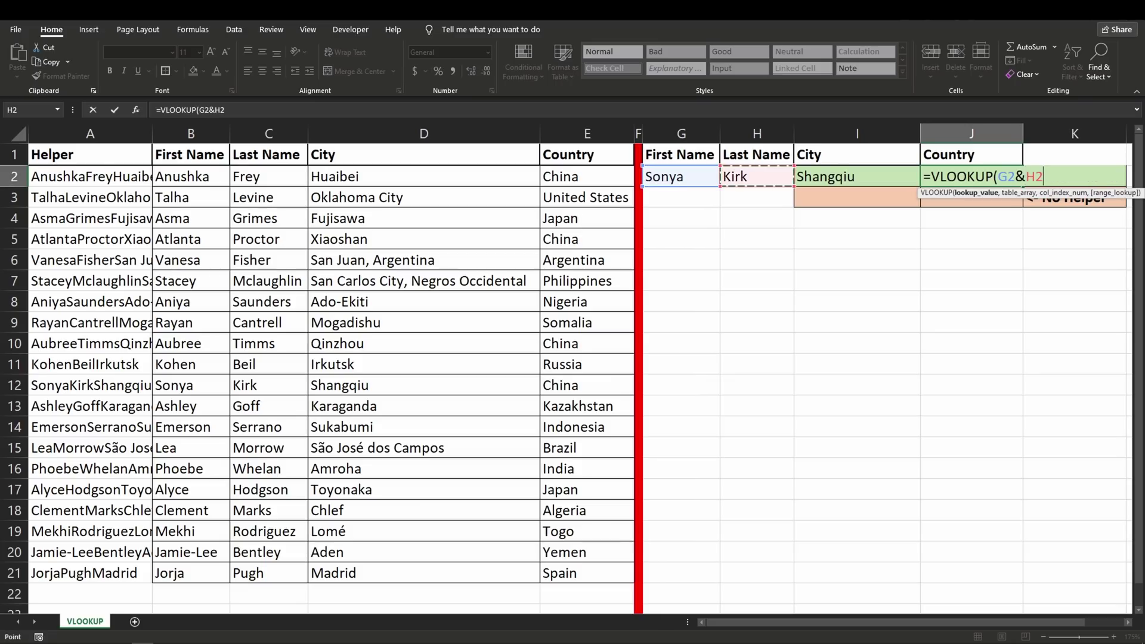
type("&")
left_click(857, 176)
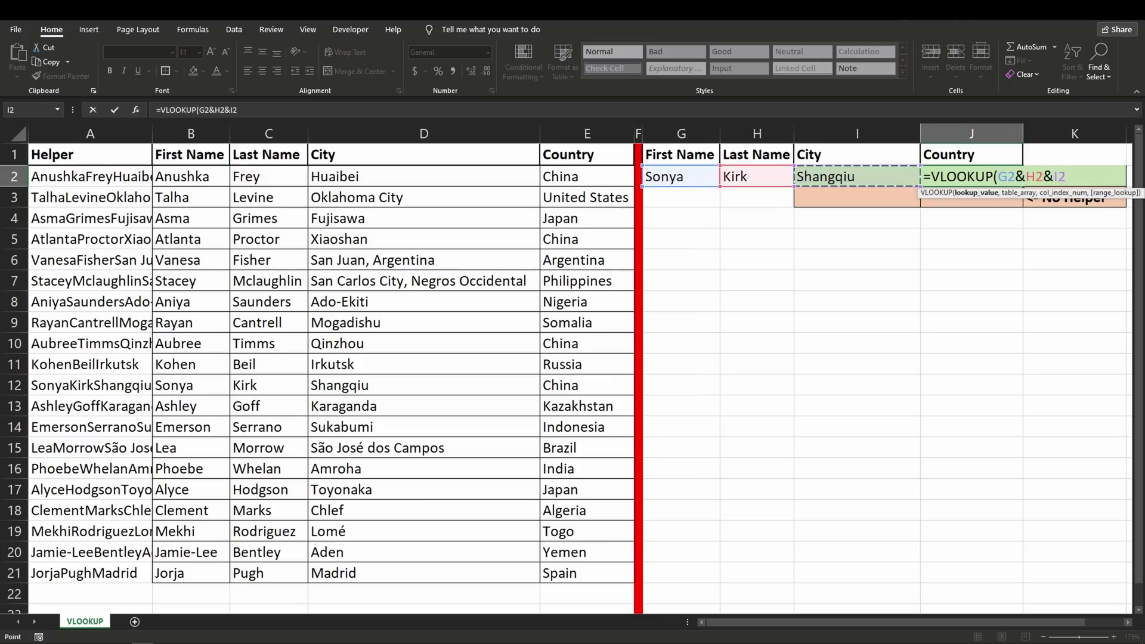
type(",")
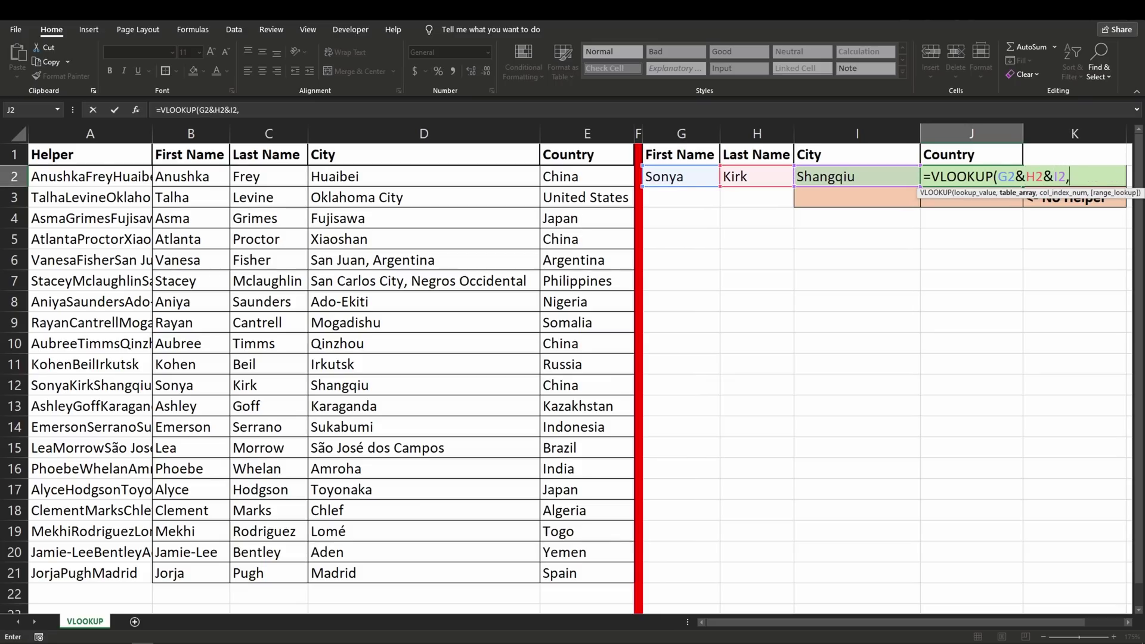
left_click_drag(90, 133, 629, 133)
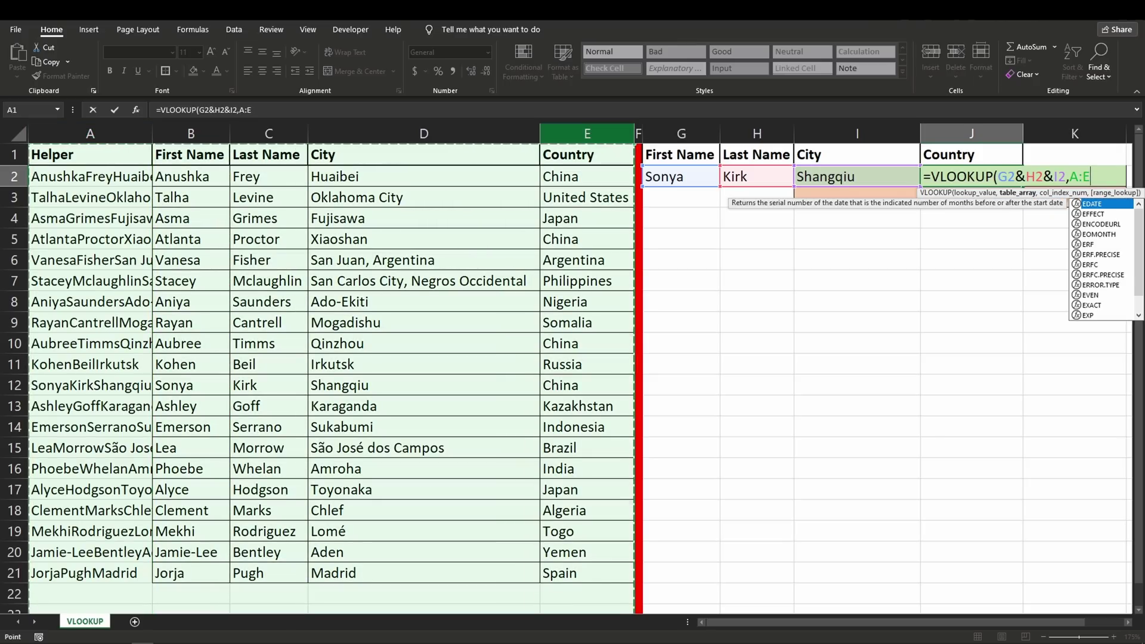
type(",")
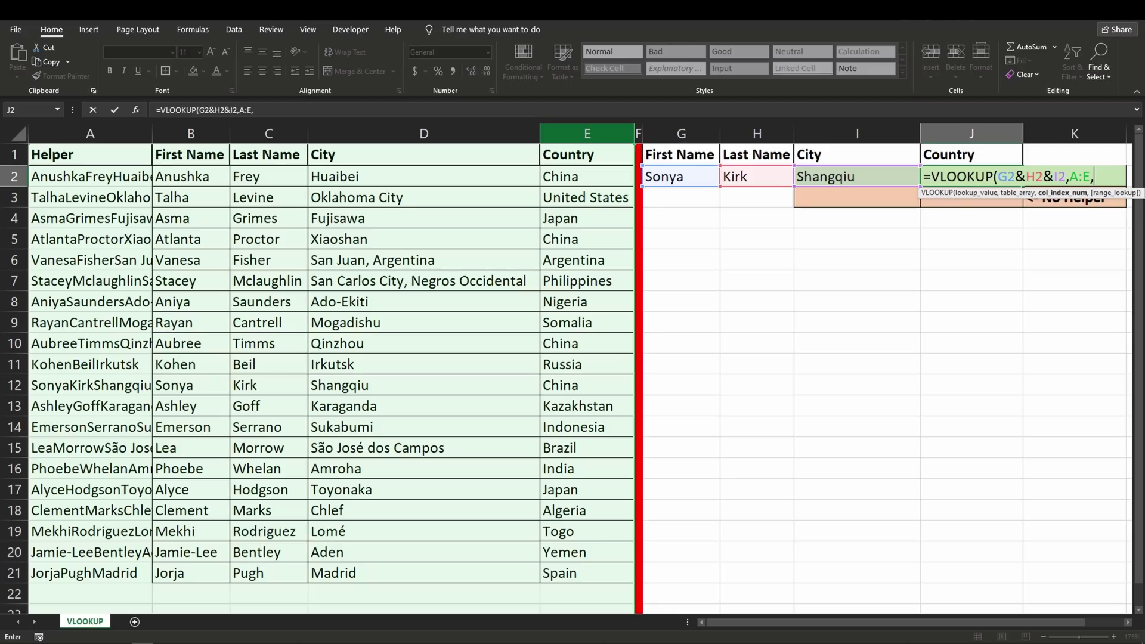
type("5,")
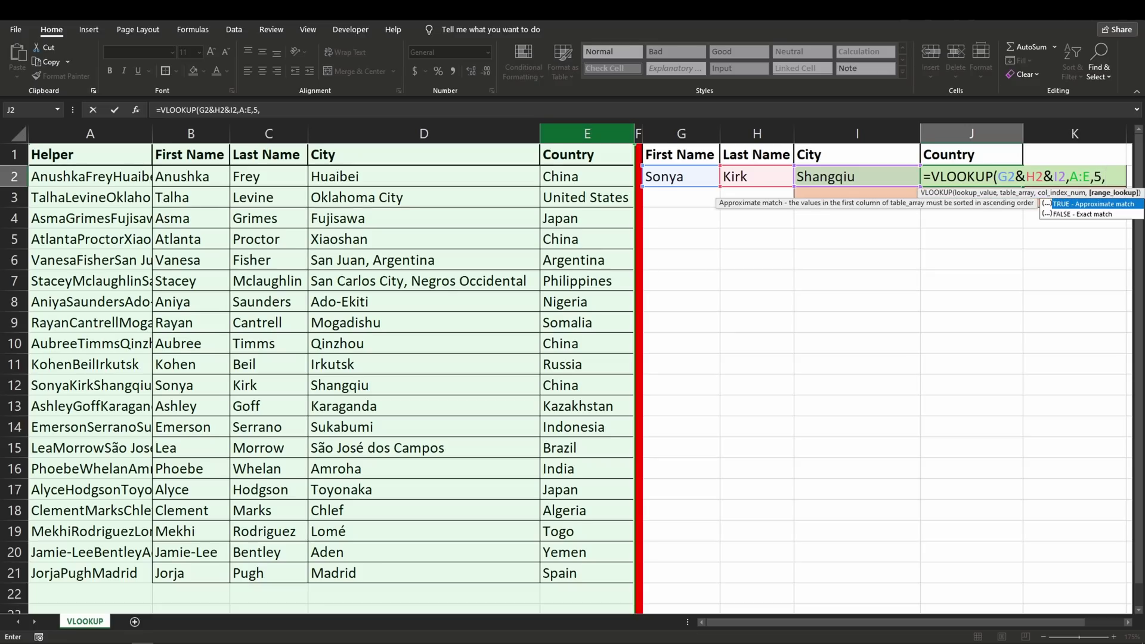
type("0)")
key("Return")
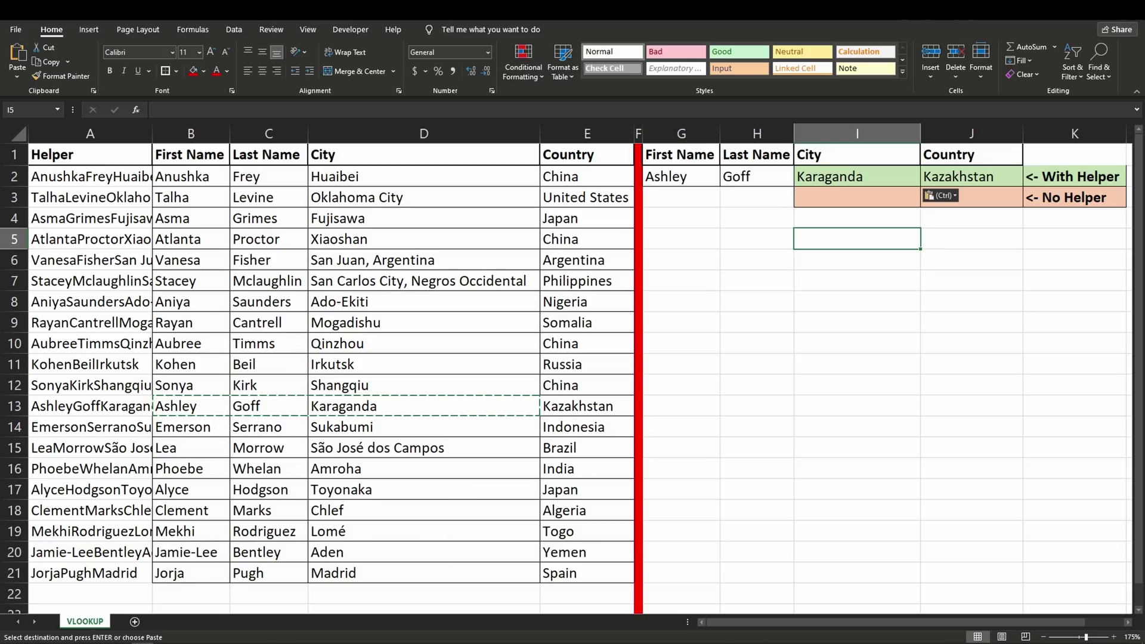
Step: Begin a VLOOKUP formula in the No Helper City cell I3 with G2&H2 as the lookup value
key("Up")
key("Up")
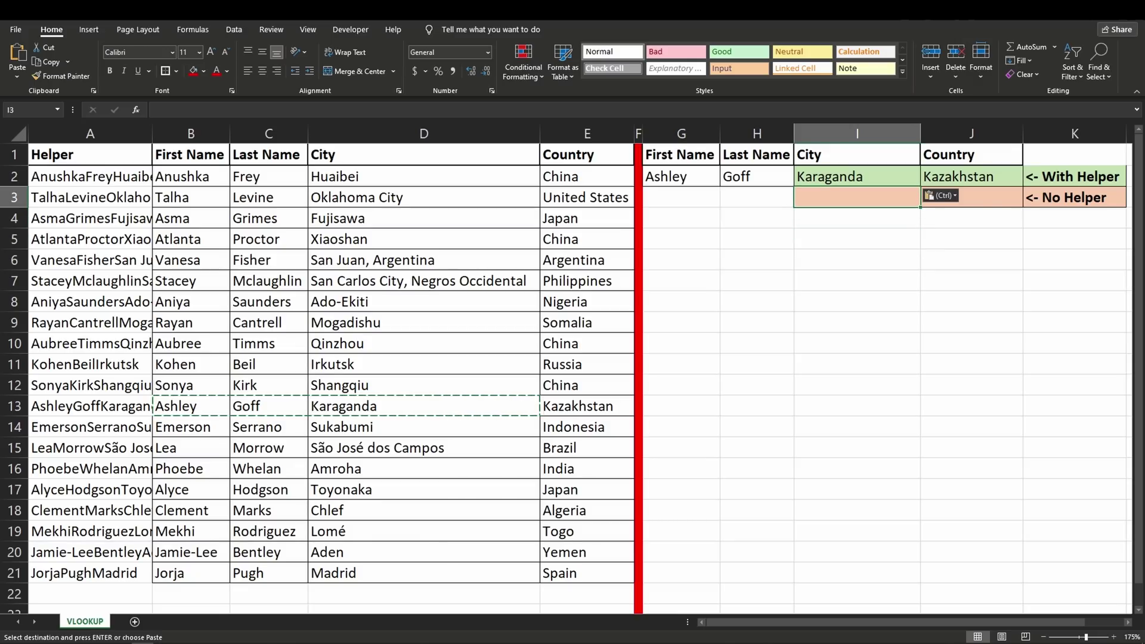
type("=")
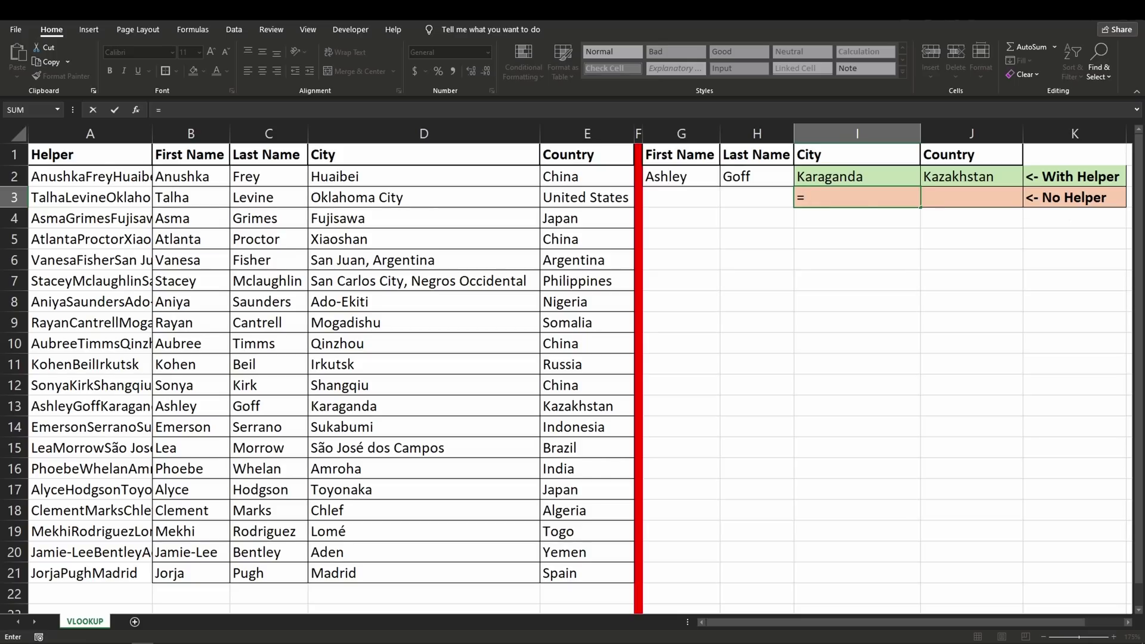
type("vlo")
key("Tab")
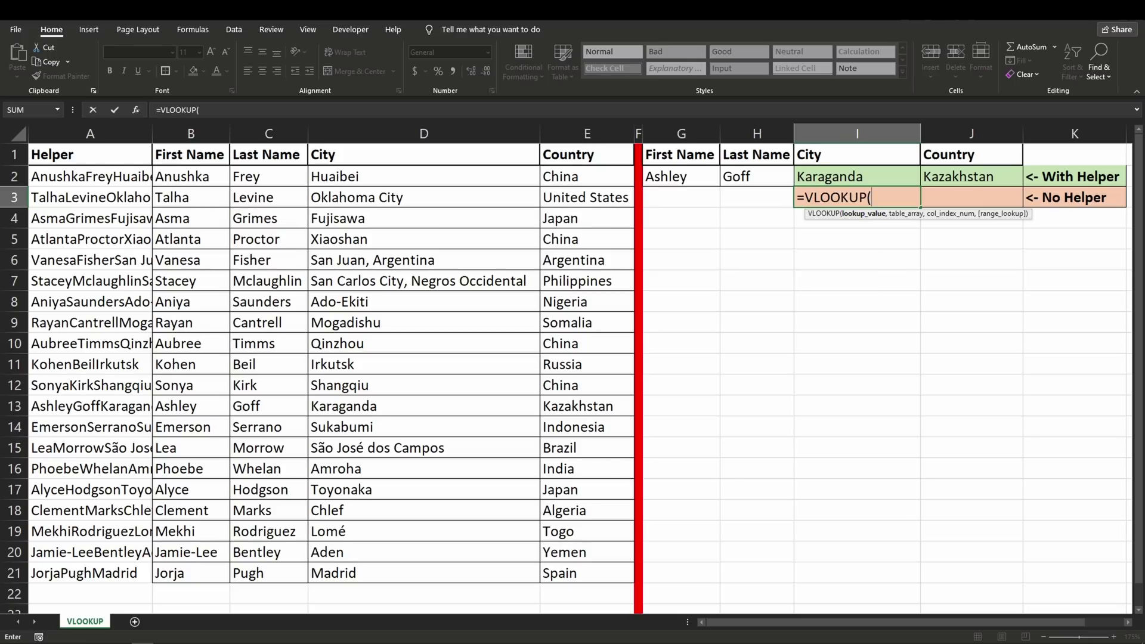
left_click(682, 176)
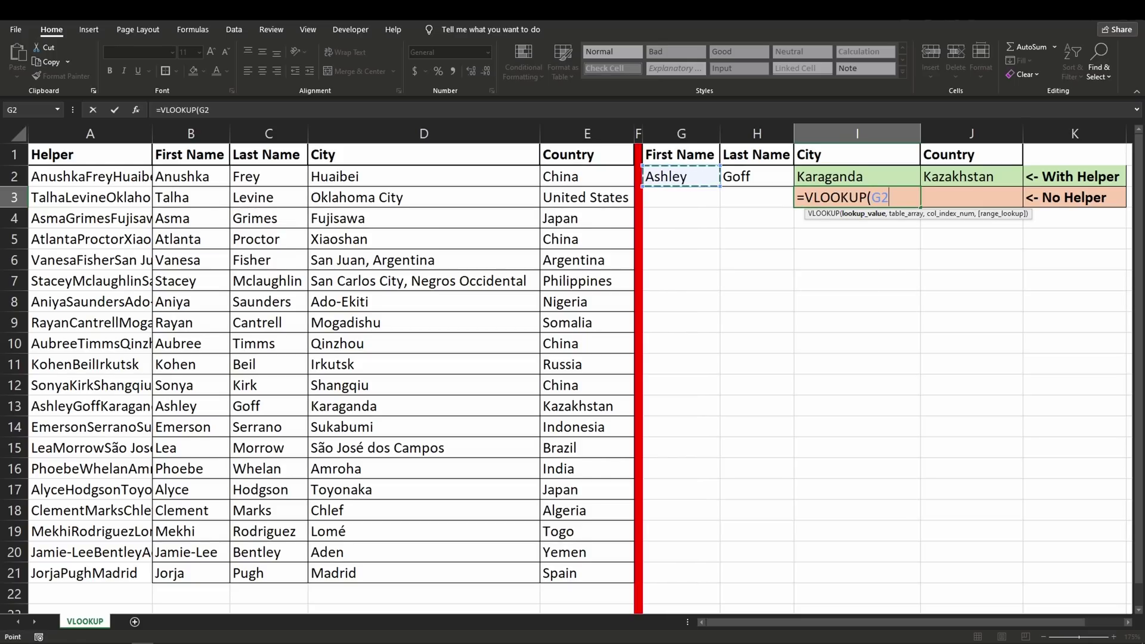
type("&")
left_click(757, 176)
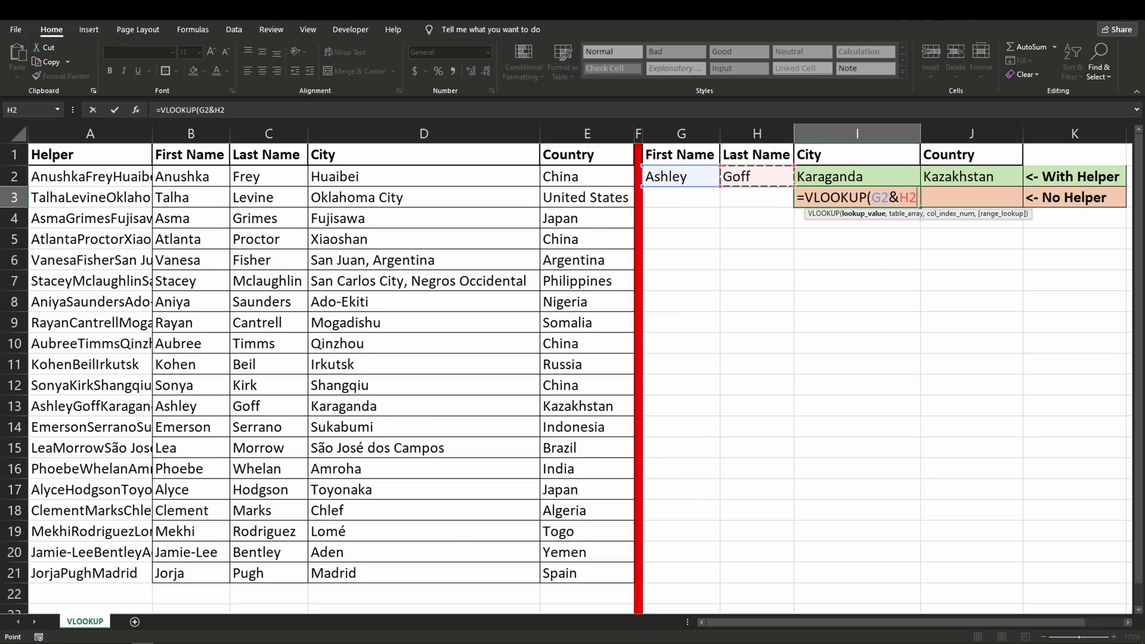
type(",")
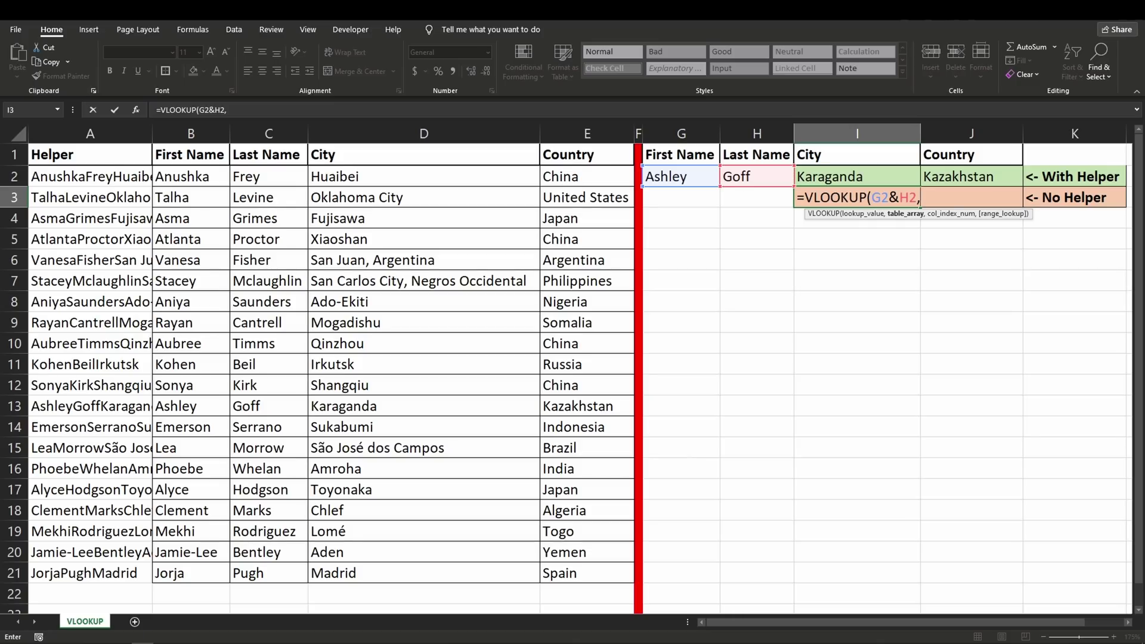
Step: Build the table array of the I3 formula as CHOOSE({1,2},B:B&C:C,D:D)
type("choose")
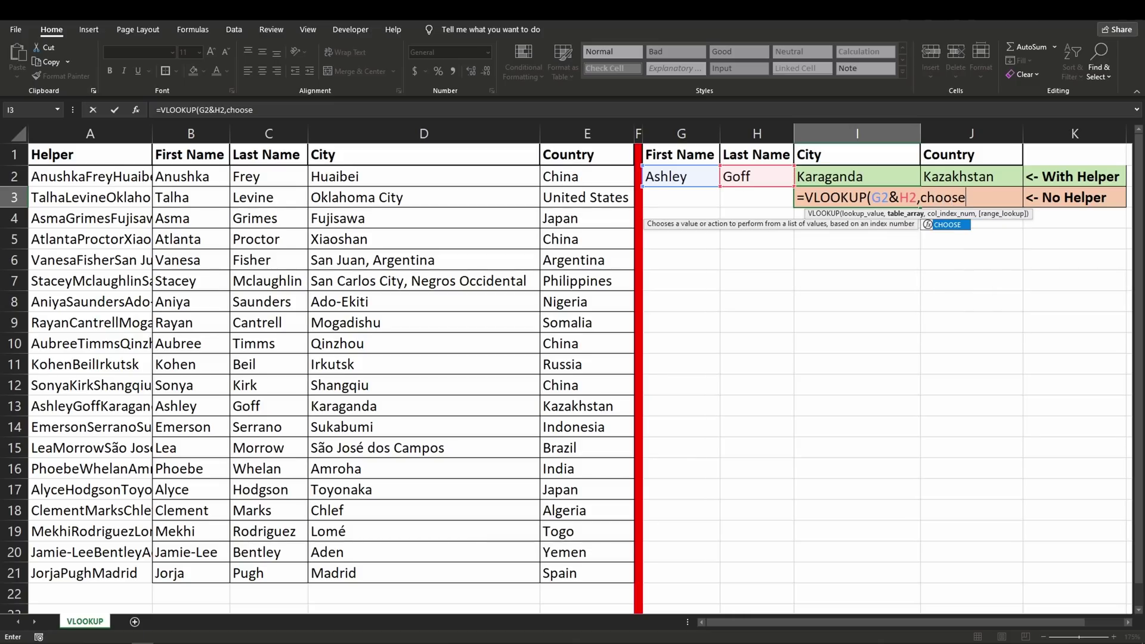
key("Tab")
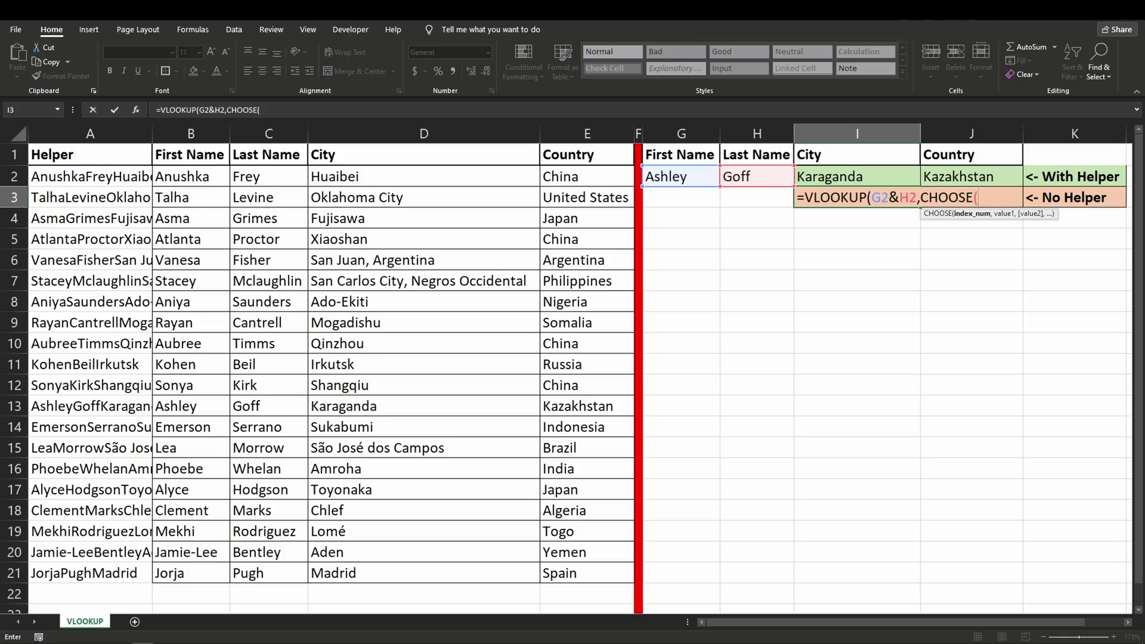
type("{1,2}")
type(",")
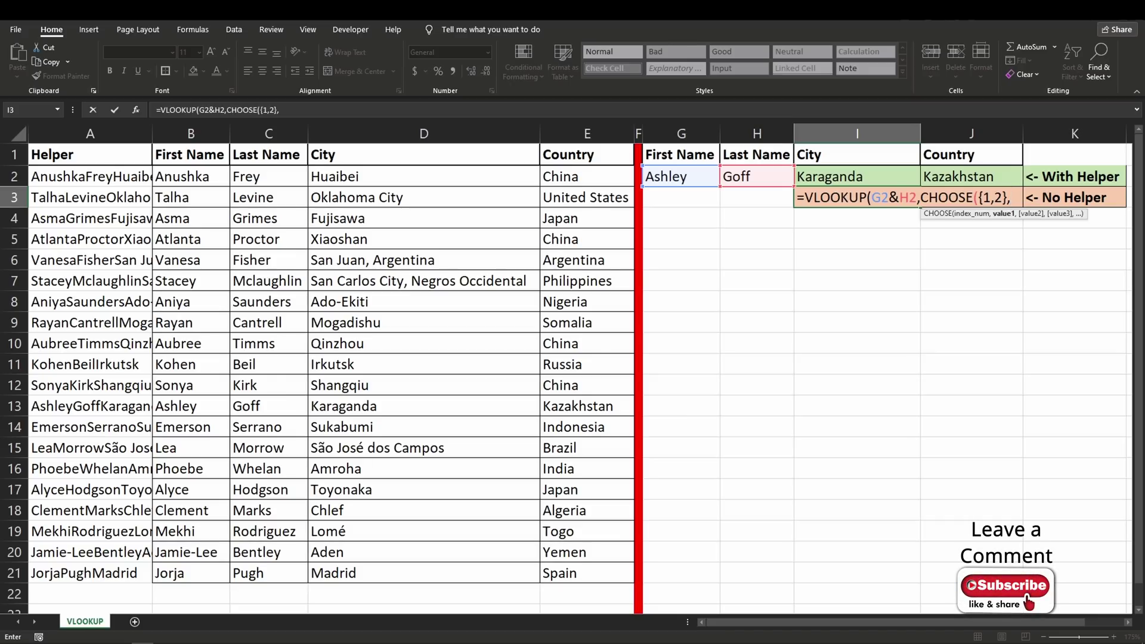
left_click(191, 133)
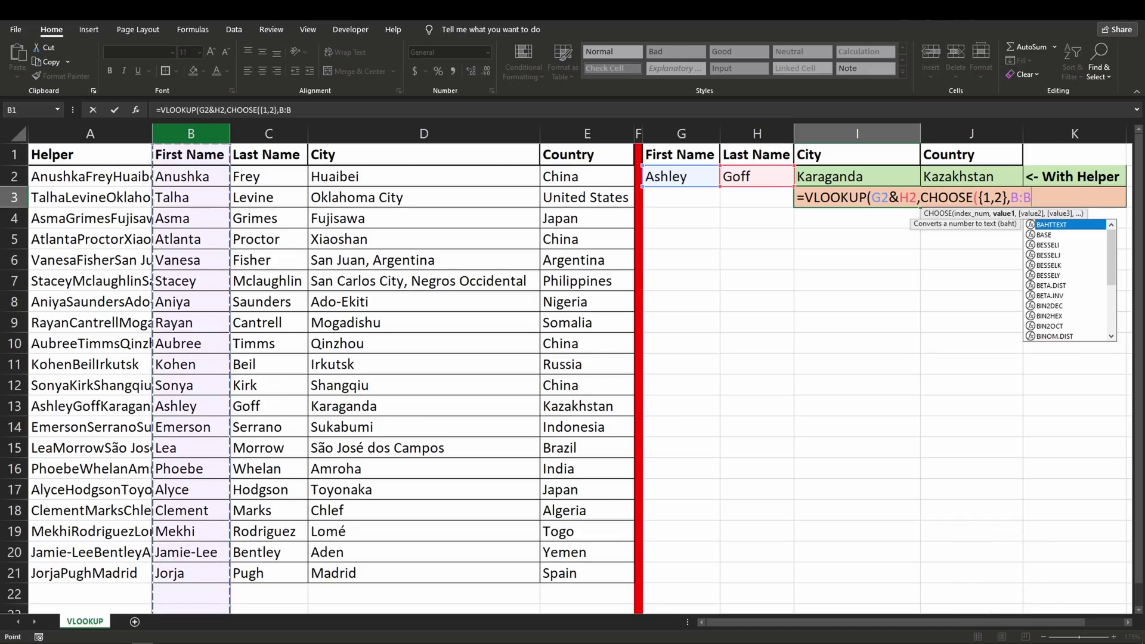
type("&")
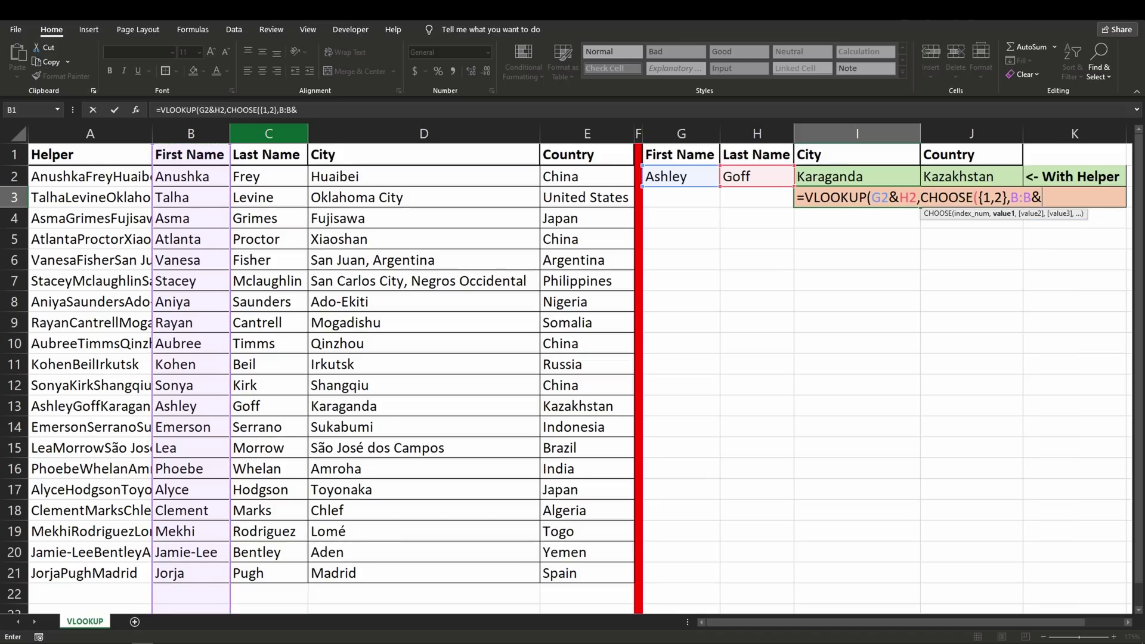
left_click(268, 134)
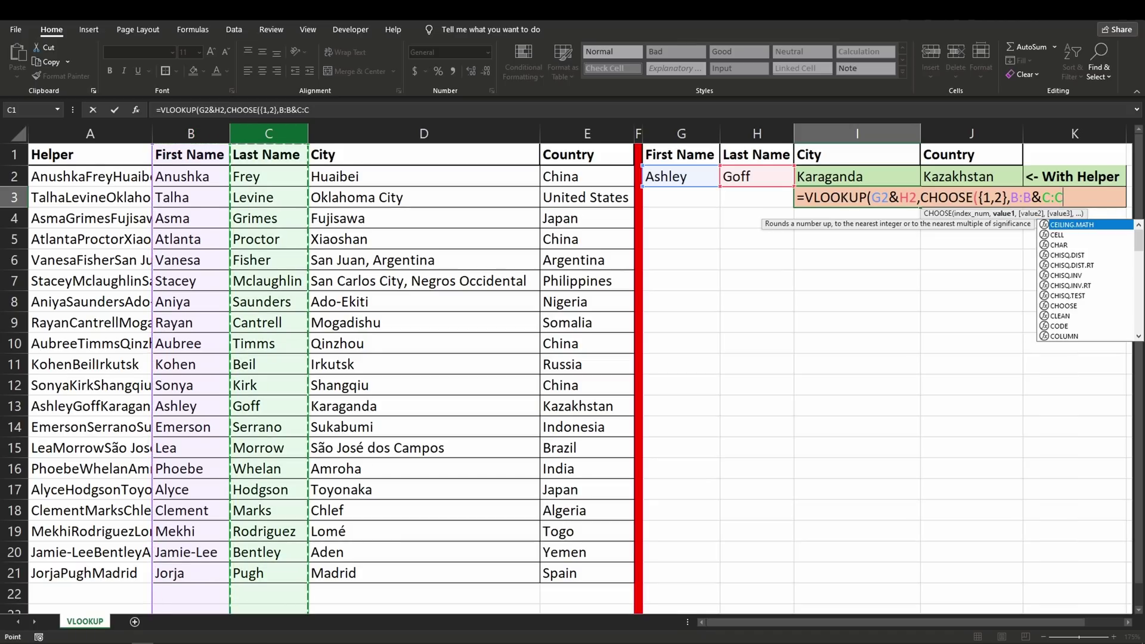
type(",")
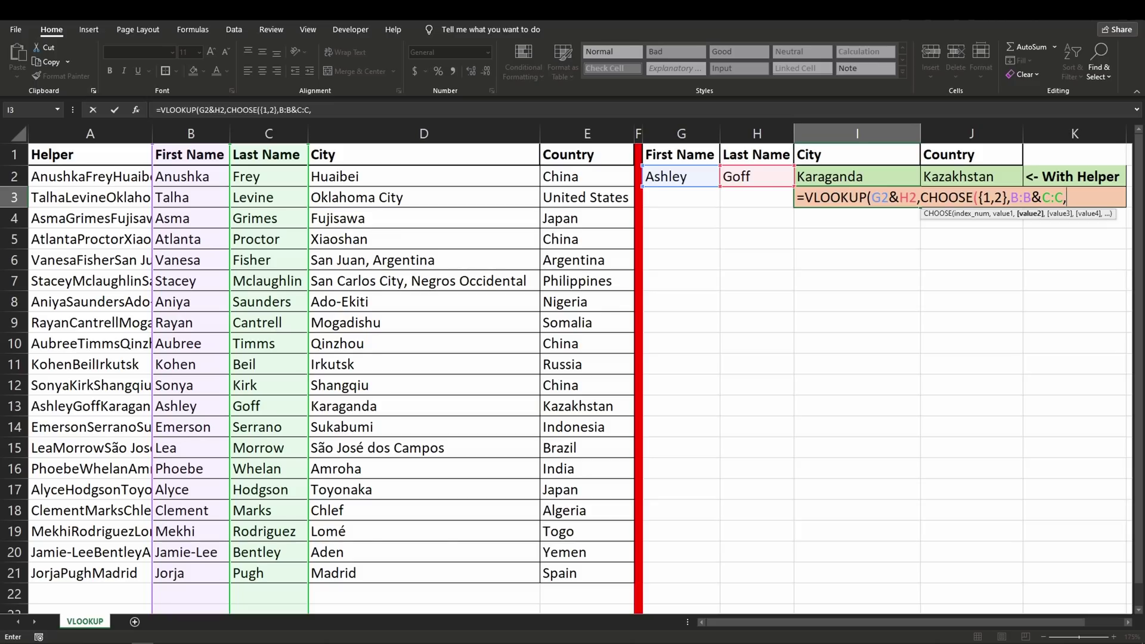
left_click(423, 133)
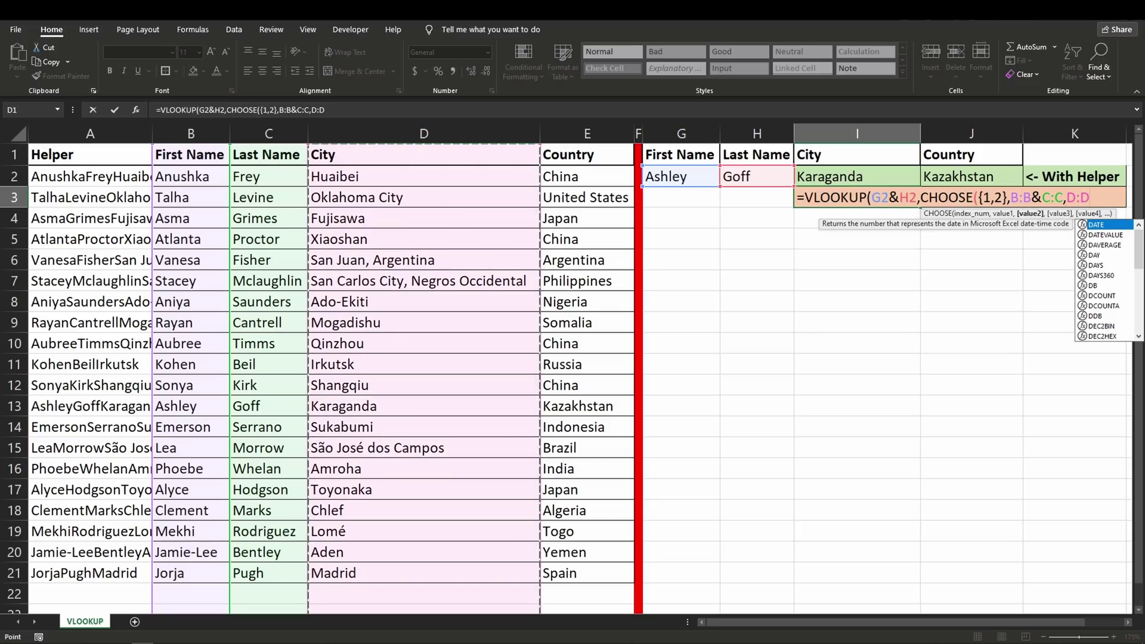
type(")")
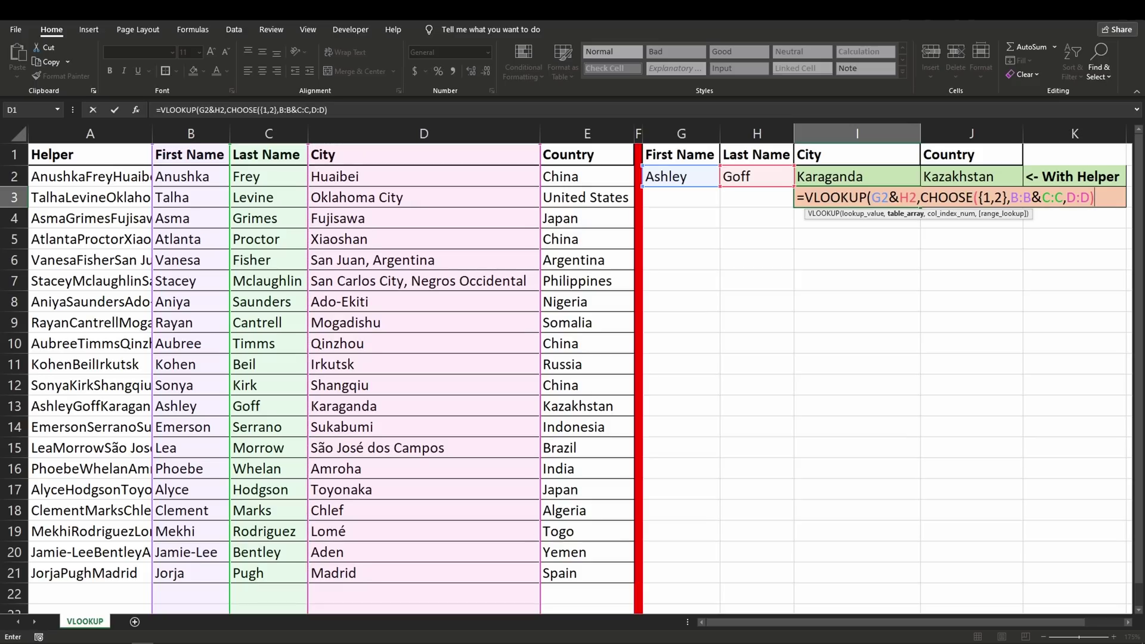
Step: Complete the I3 VLOOKUP with column index 2 and range lookup 0, and enter the formula
type(",")
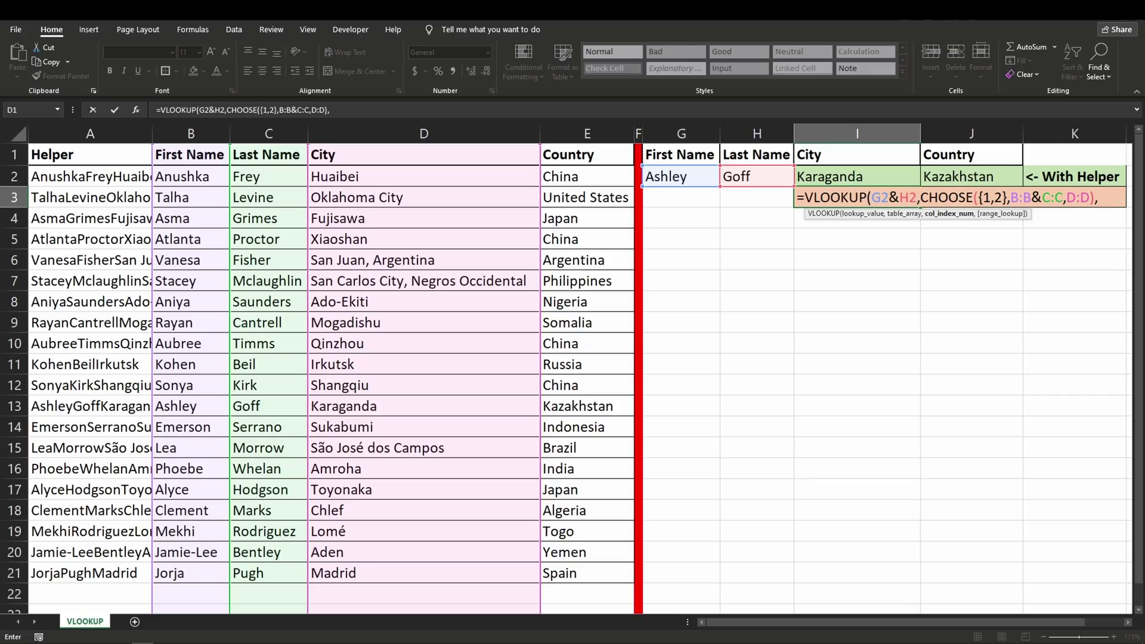
type("2,")
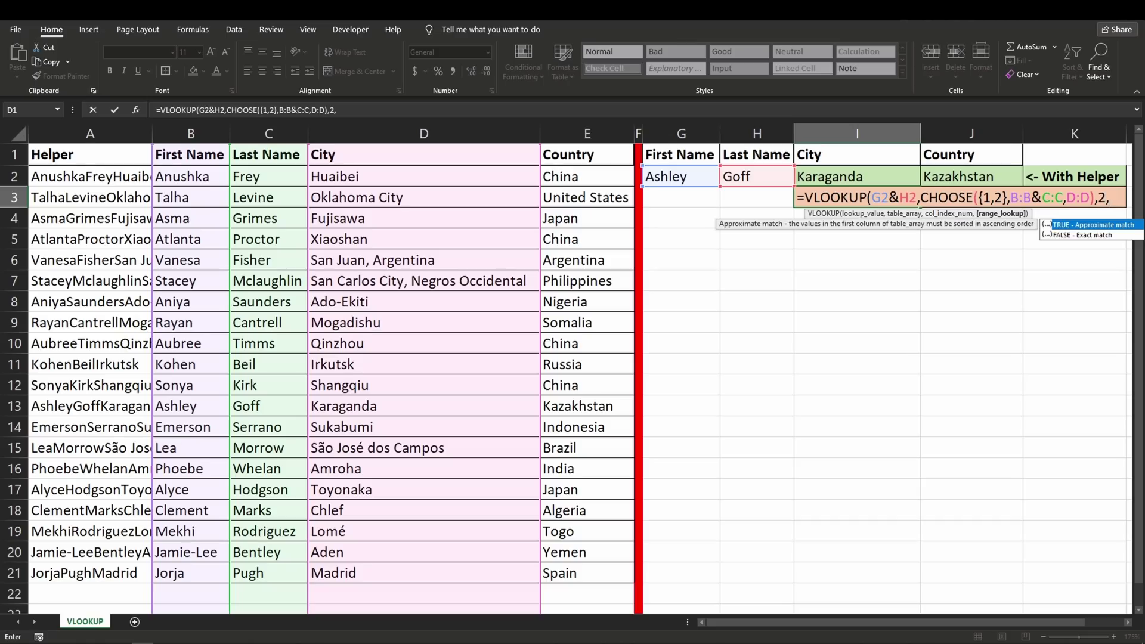
type("0)")
key("Return")
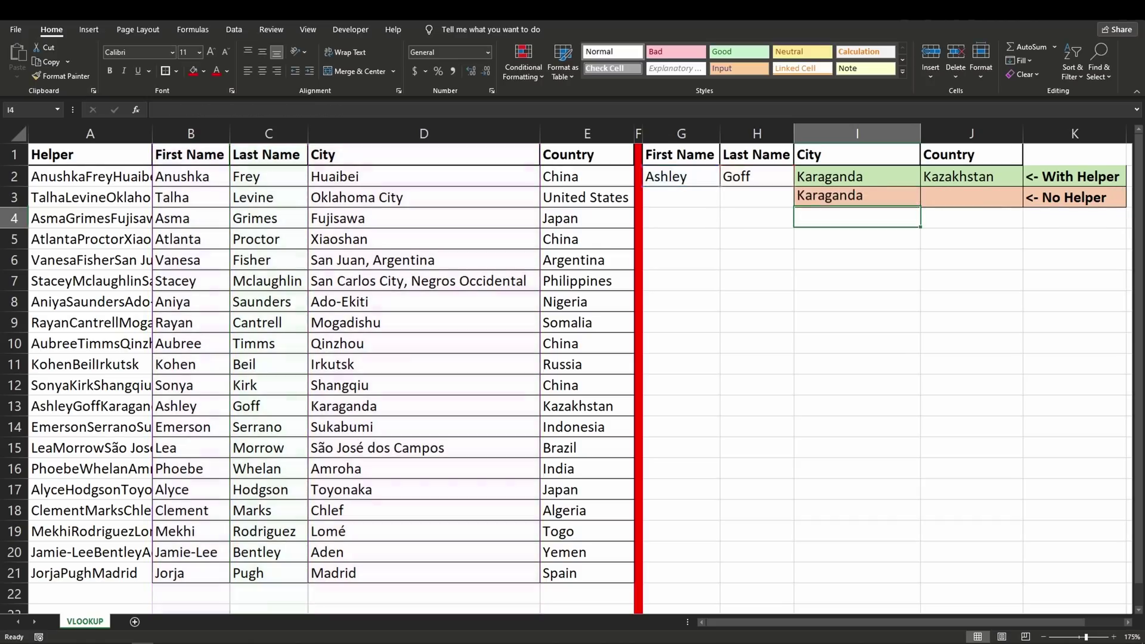
Step: Copy the first and last name from B5:C5 and paste them into the lookup cells G2:H2
left_click_drag(179, 239, 263, 239)
key("ctrl+c")
right_click(678, 179)
left_click(724, 244)
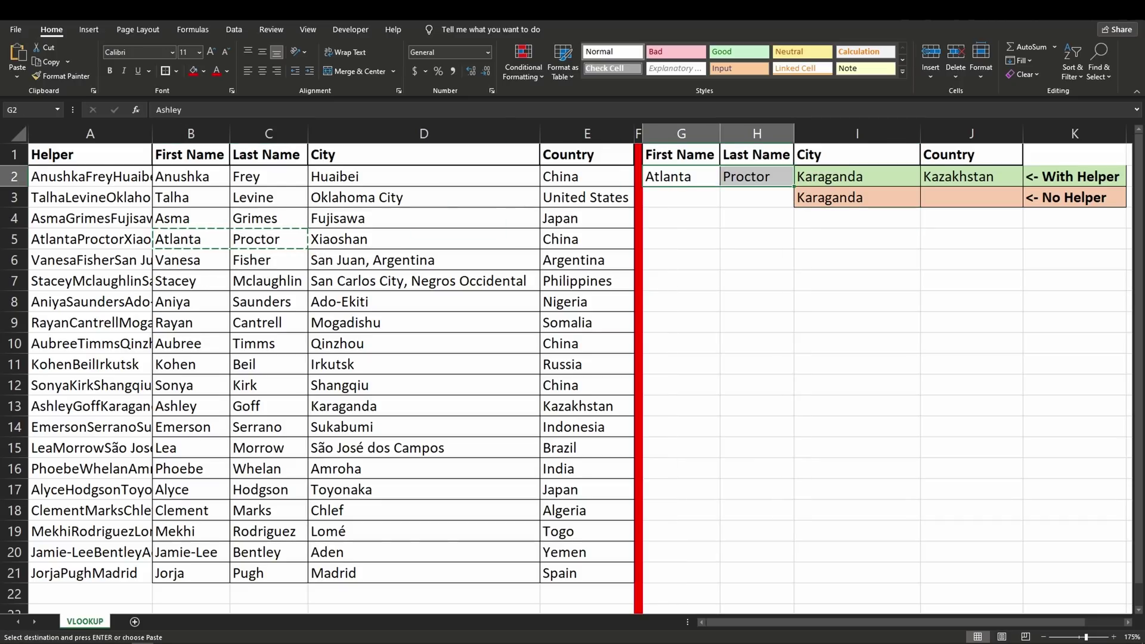
left_click(857, 239)
key("Escape")
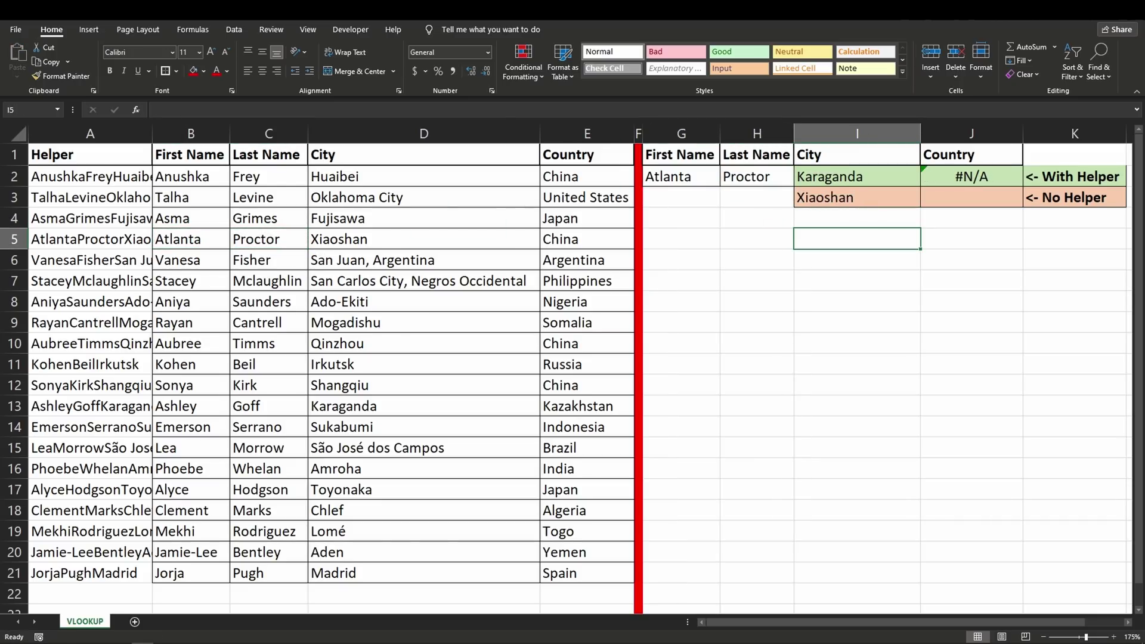
Step: Copy the No Helper City result from I3 and paste it as a static value into I2
left_click(857, 196)
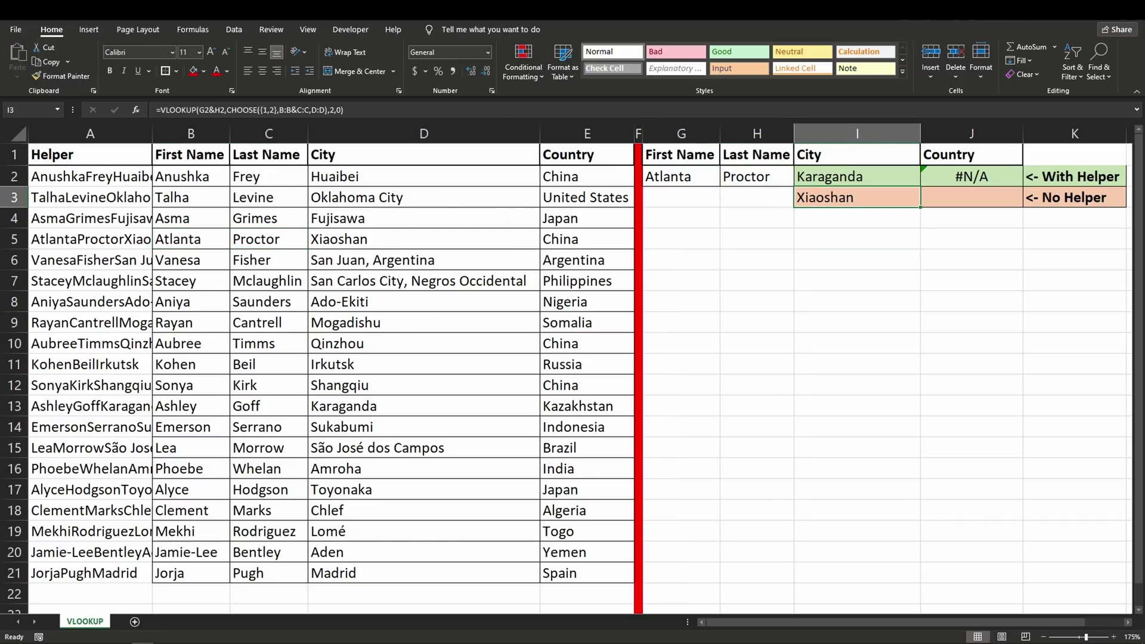
left_click(971, 197)
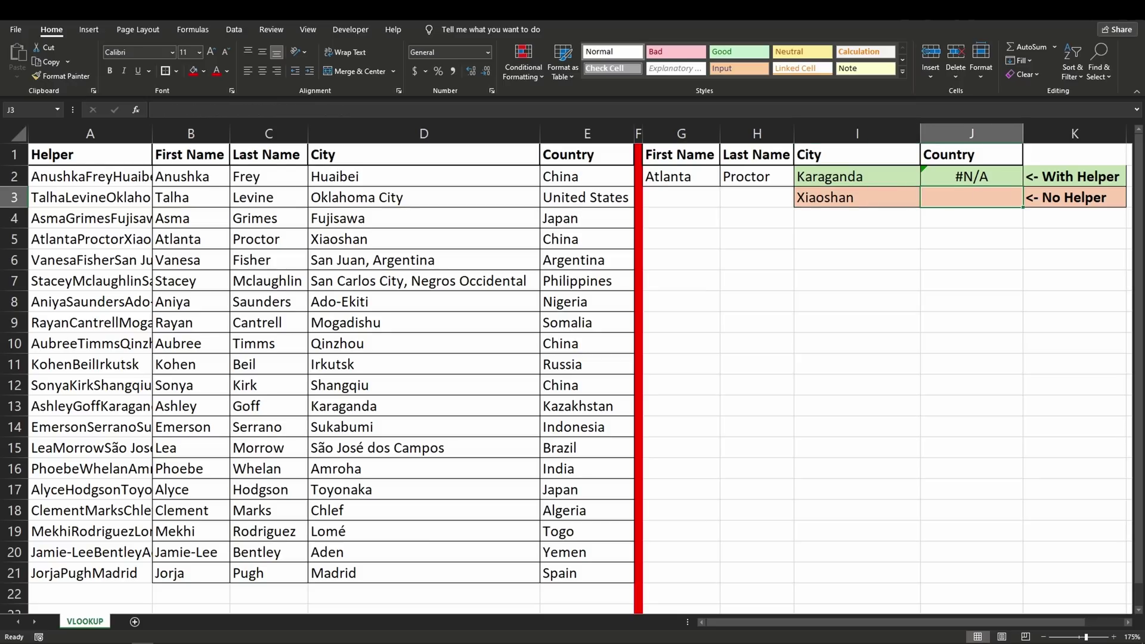
left_click(858, 197)
key("ctrl+c")
right_click(844, 174)
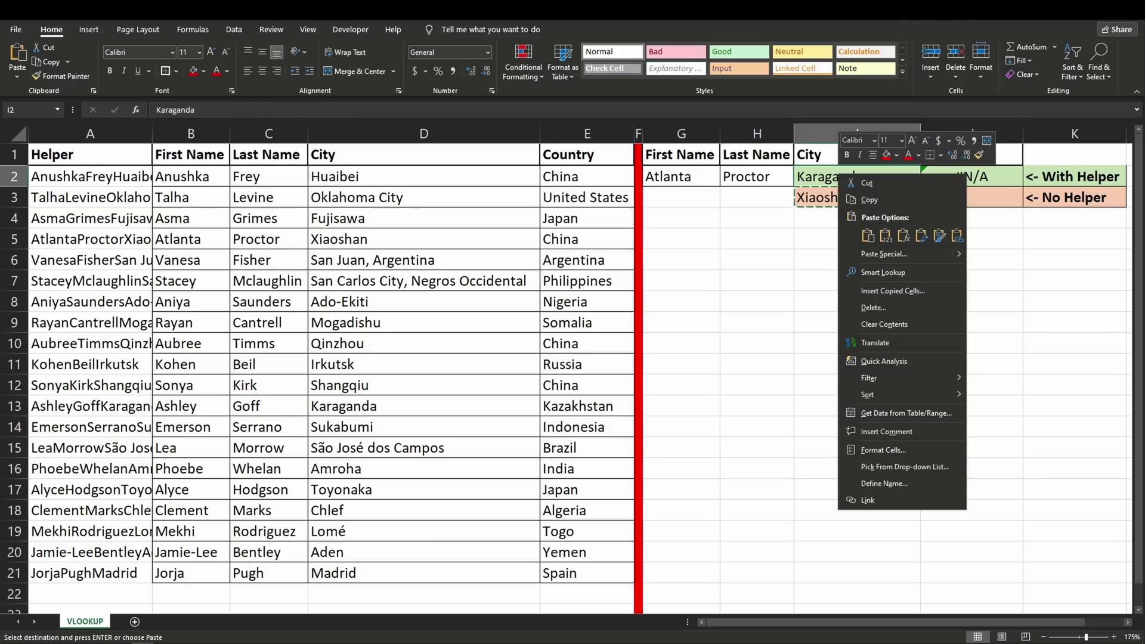
left_click(885, 235)
key("Escape")
left_click(971, 238)
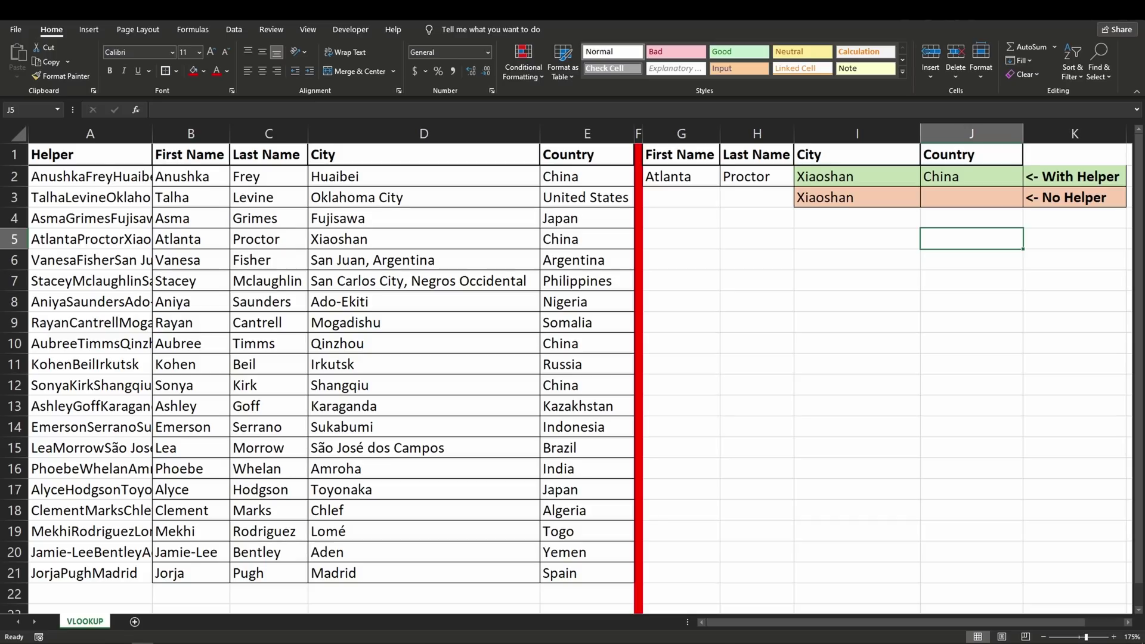
Step: Begin a VLOOKUP formula in the No Helper Country cell J3 with G2&H2&I3 as the lookup value
left_click(971, 196)
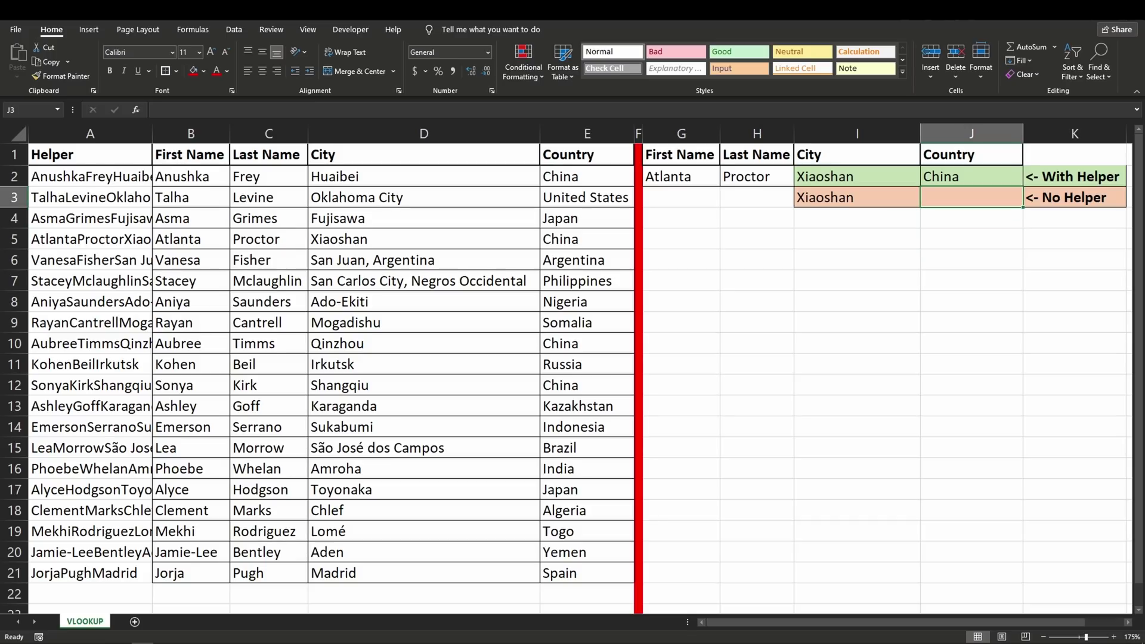
type("=vl;o")
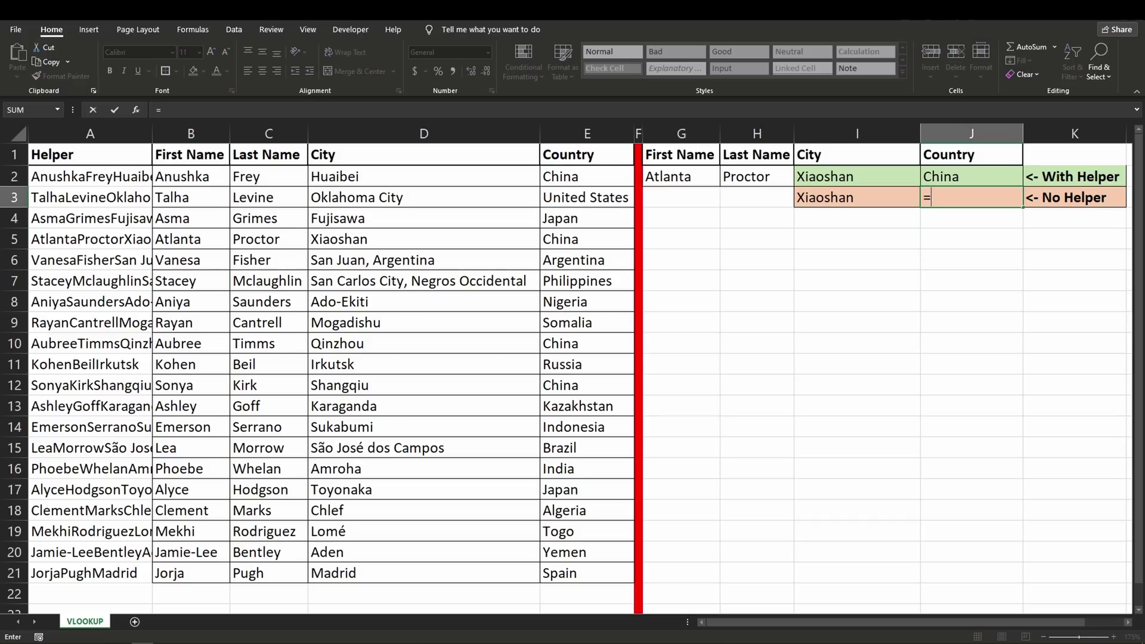
key("Tab")
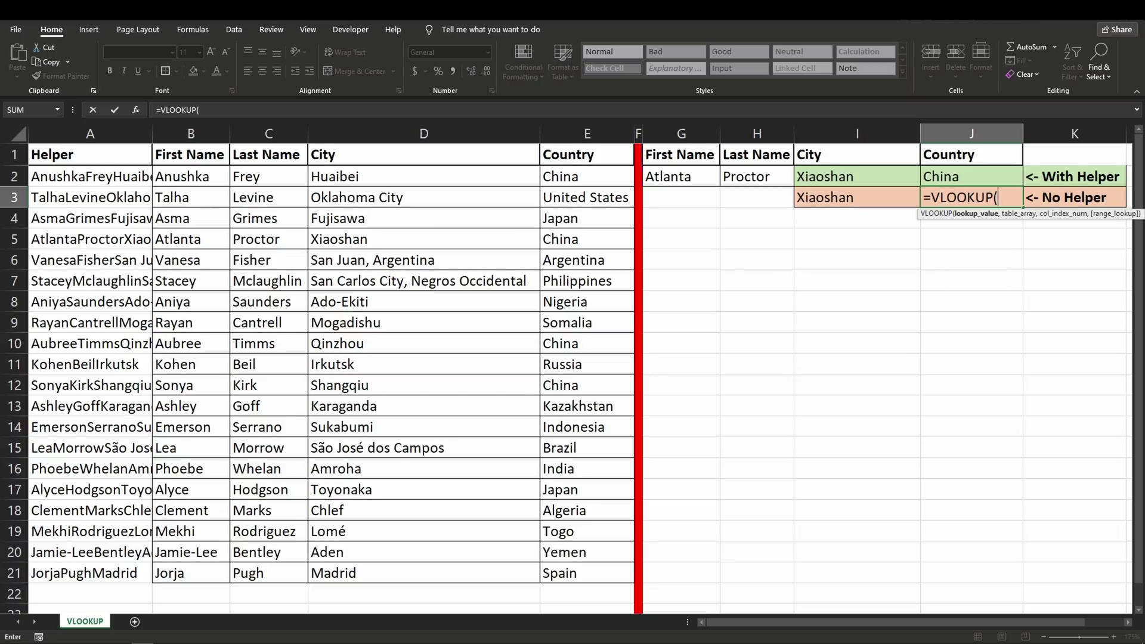
left_click(680, 176)
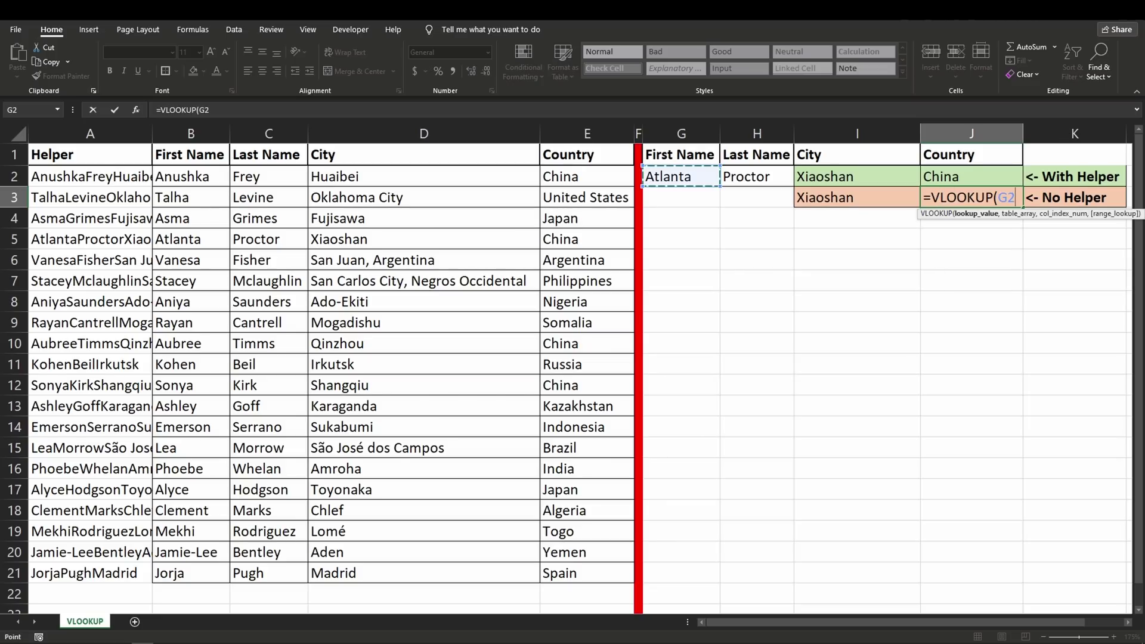
type("&")
left_click(757, 176)
type("&")
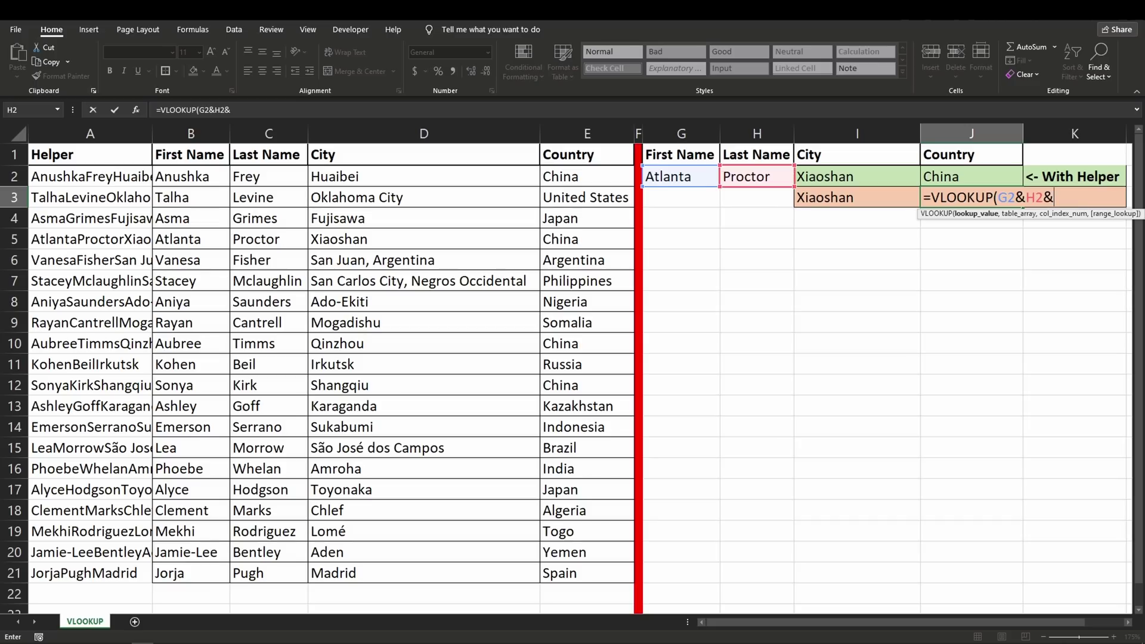
left_click(857, 197)
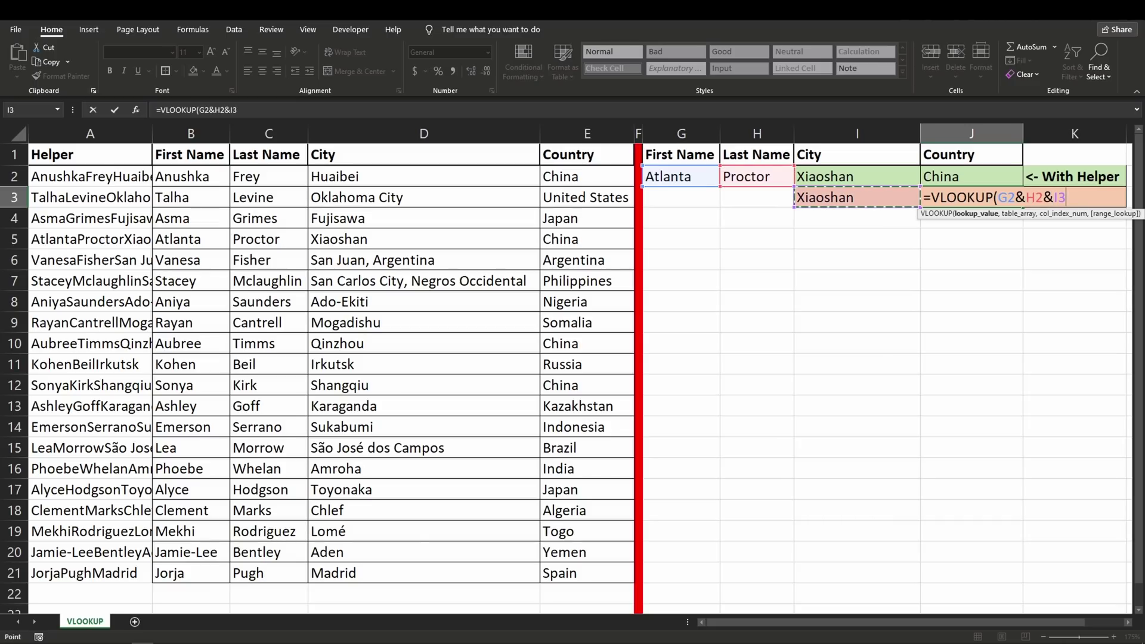
type(",")
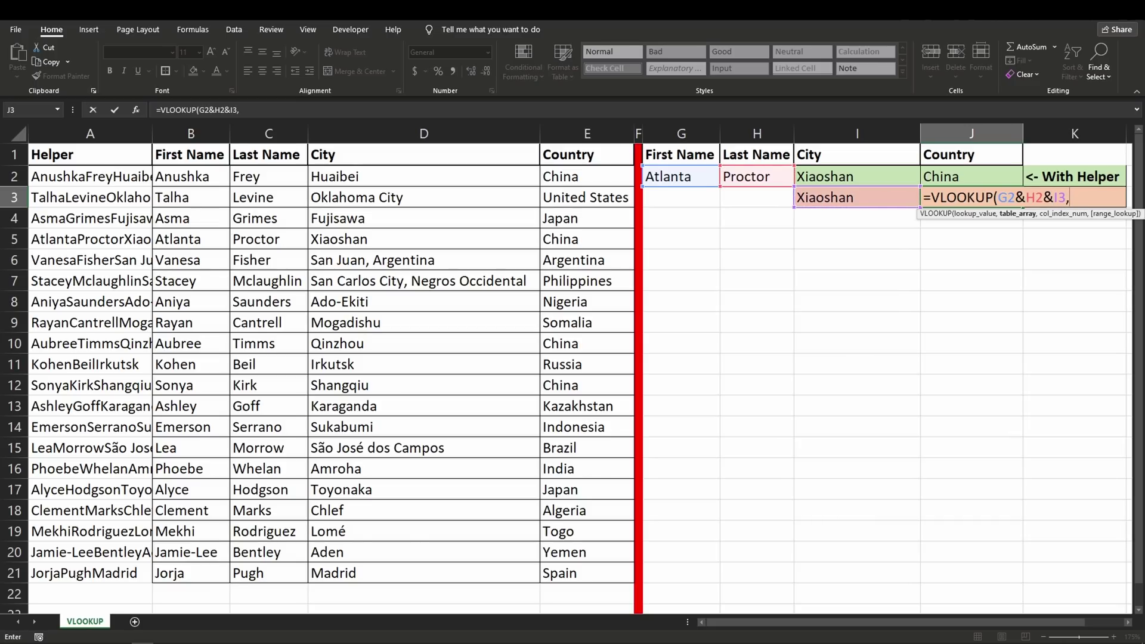
Step: Add CHOOSE({1,2},B:B&C:C&D:D,E:E) as the table array of the VLOOKUP formula in J3
type("choose(")
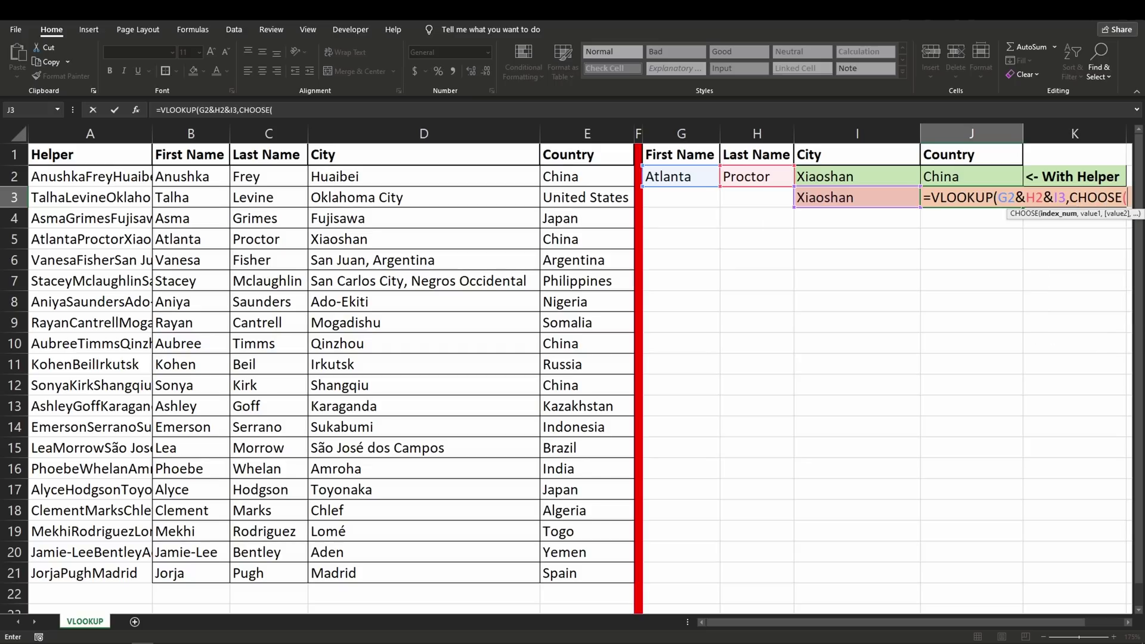
type("{1,")
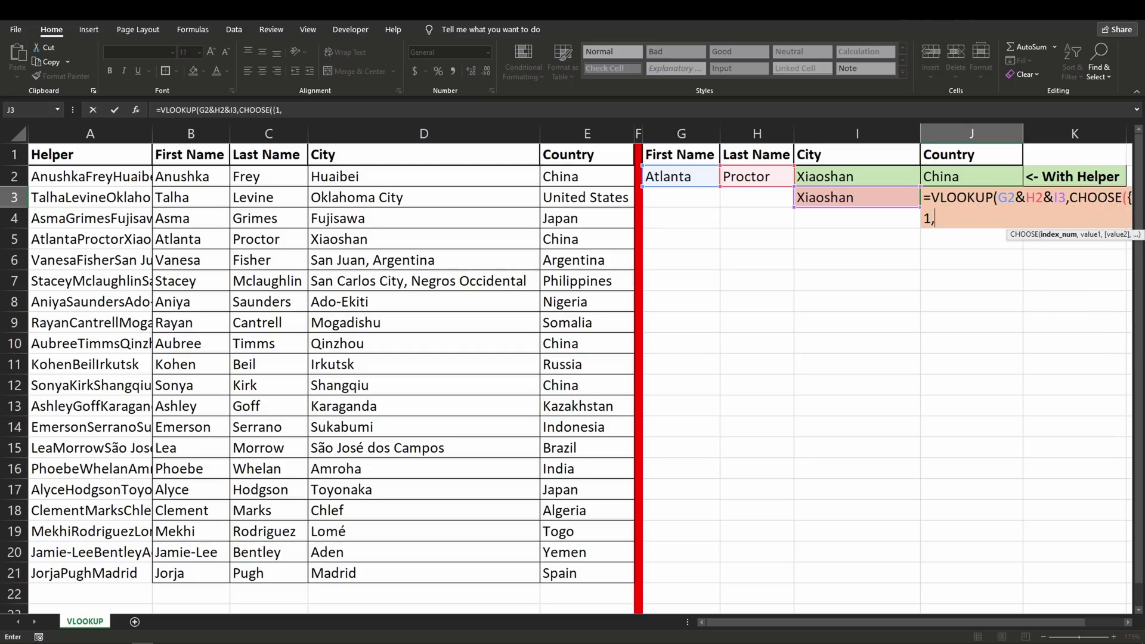
type("2},")
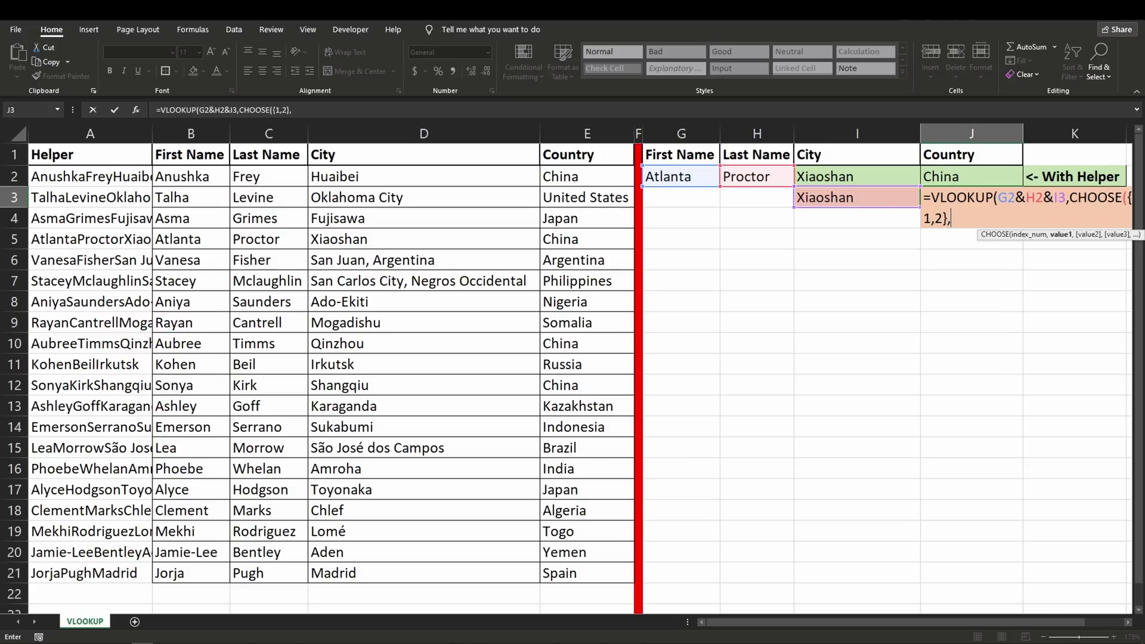
left_click(191, 133)
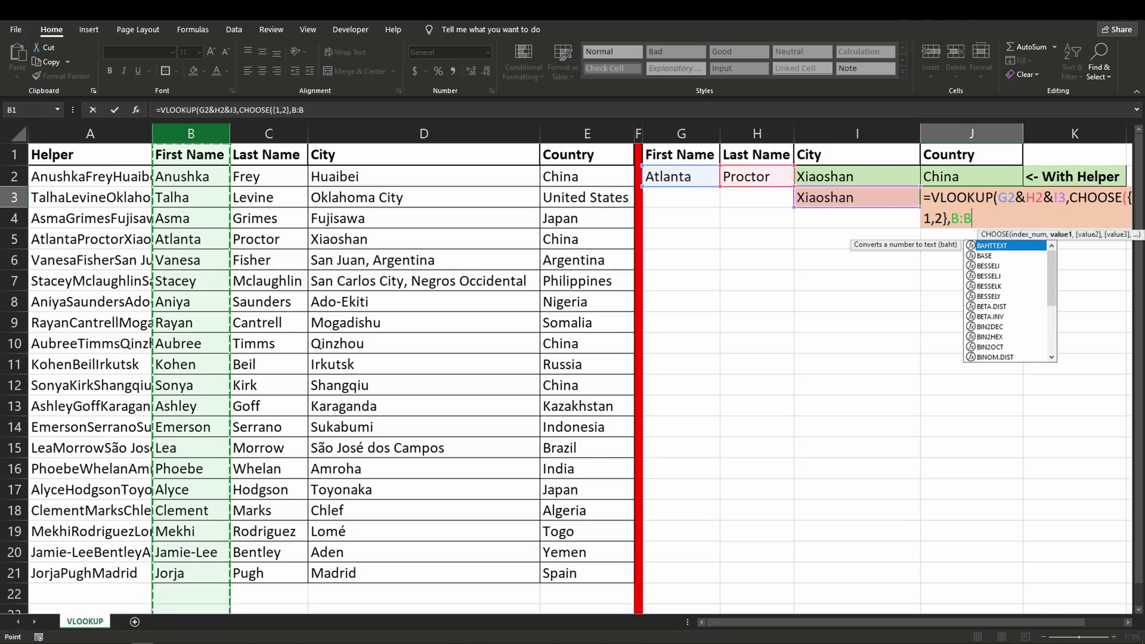
type("&")
left_click(268, 134)
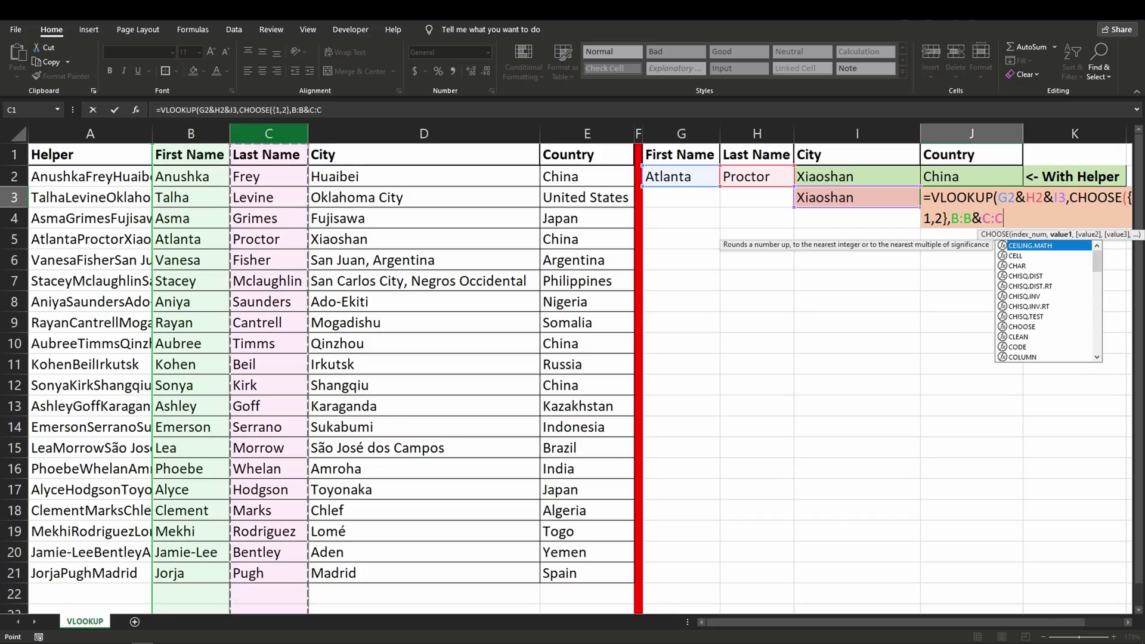
type("&")
left_click(424, 134)
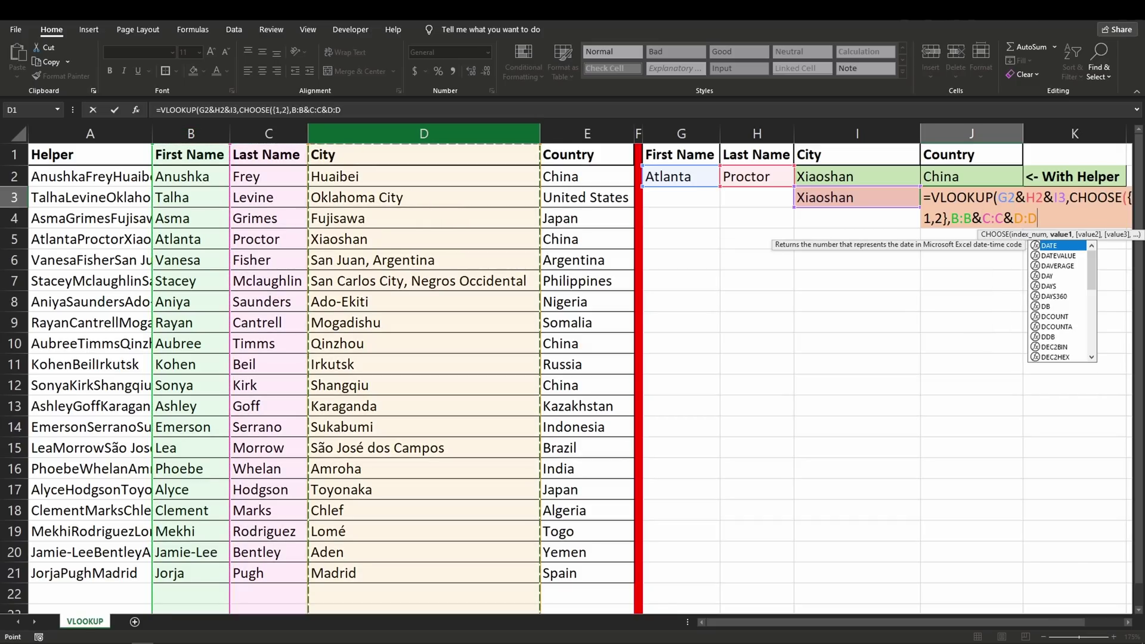
type(",")
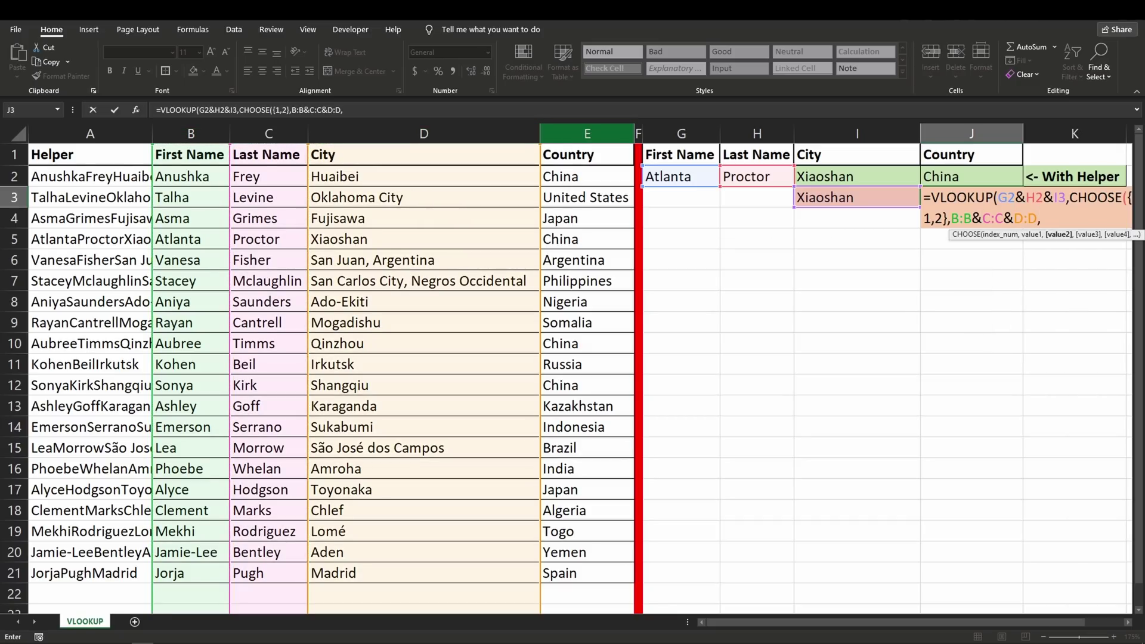
left_click(587, 134)
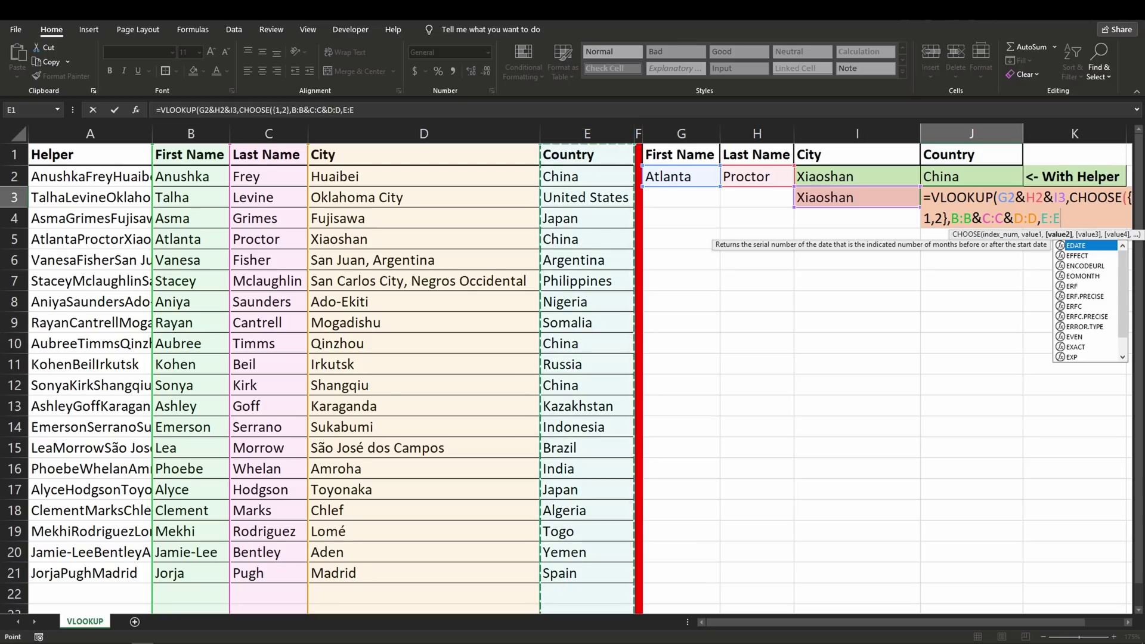
type(")")
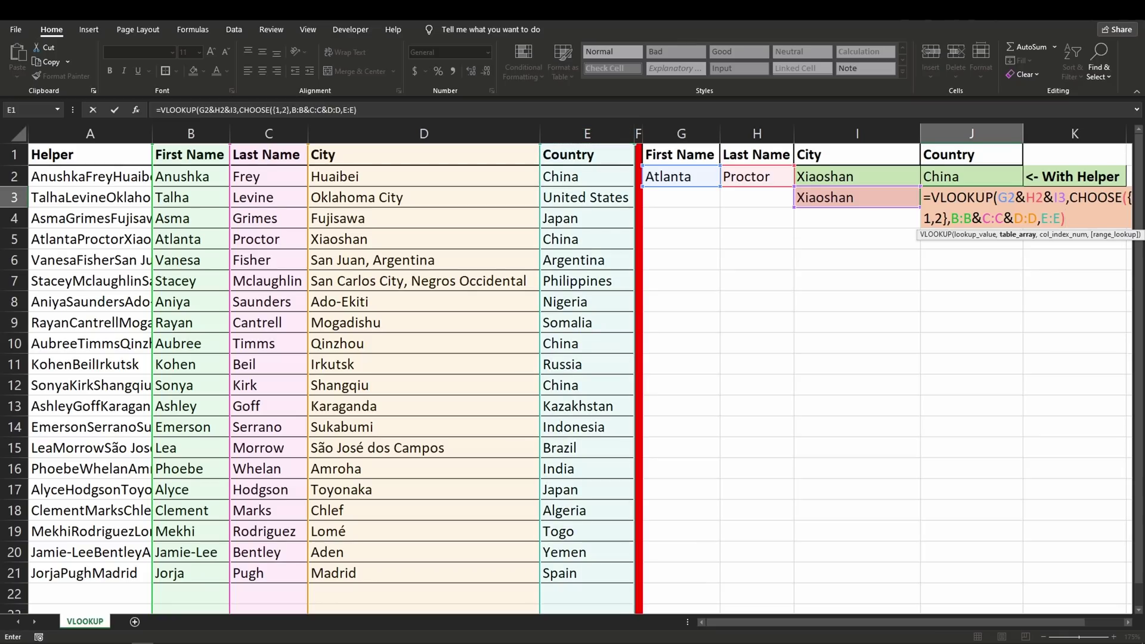
Step: Complete the J3 VLOOKUP with column index 2 and range lookup 0, and enter the formula
type(",")
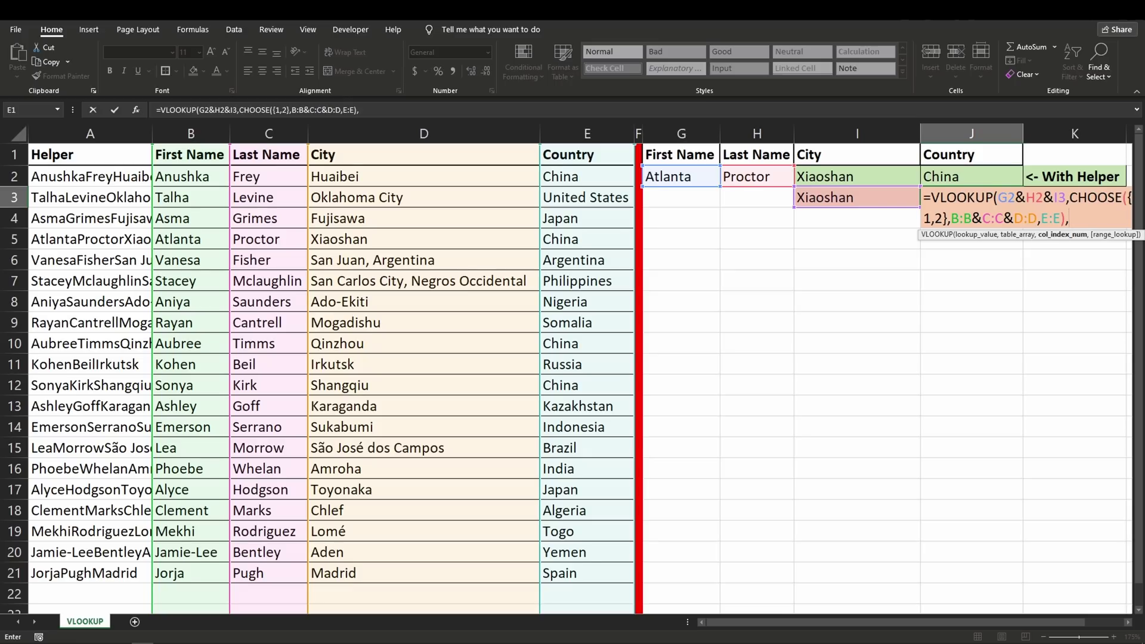
type("2,")
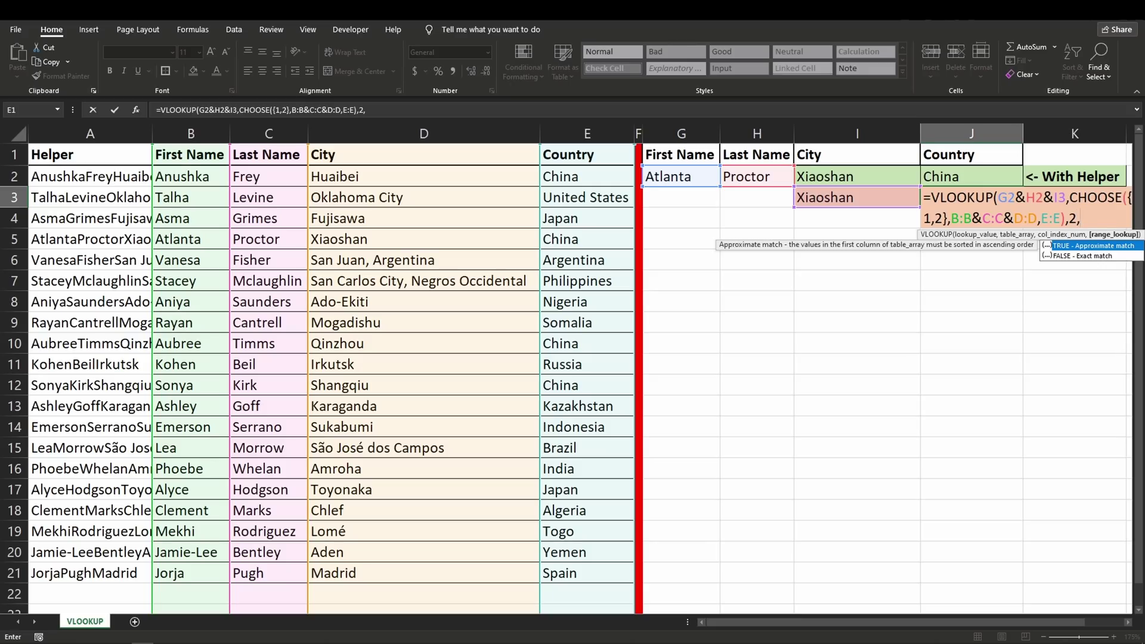
type("0)")
key("Return")
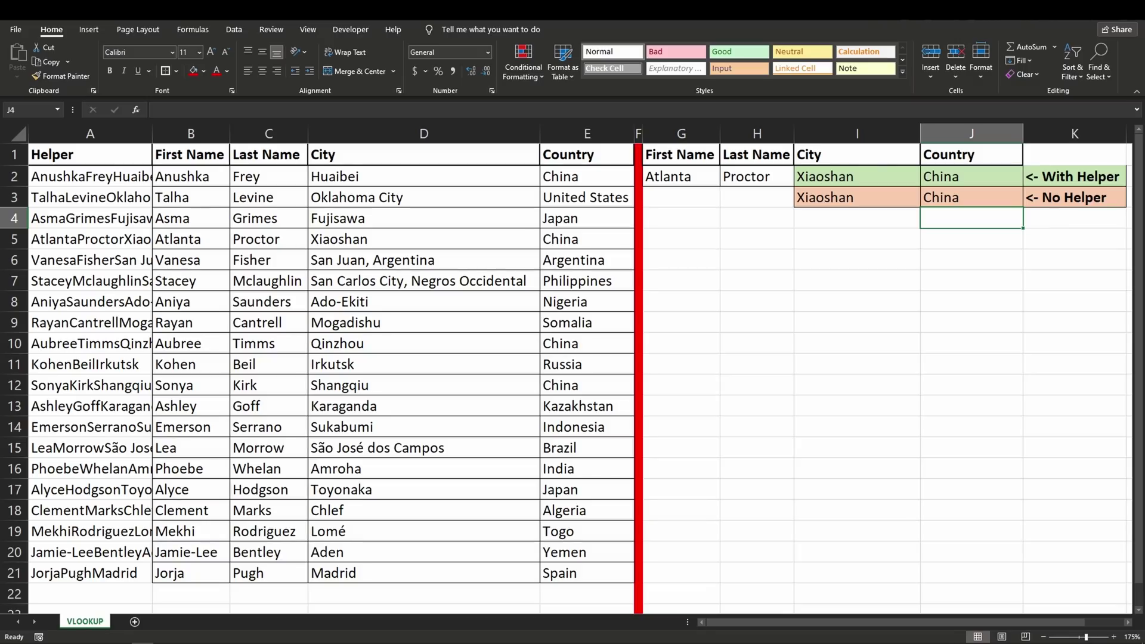
Step: Copy the first name, last name and city from B14:D14 and paste them as values into G2:I2
left_click_drag(179, 427, 417, 427)
key("ctrl+c")
right_click(674, 177)
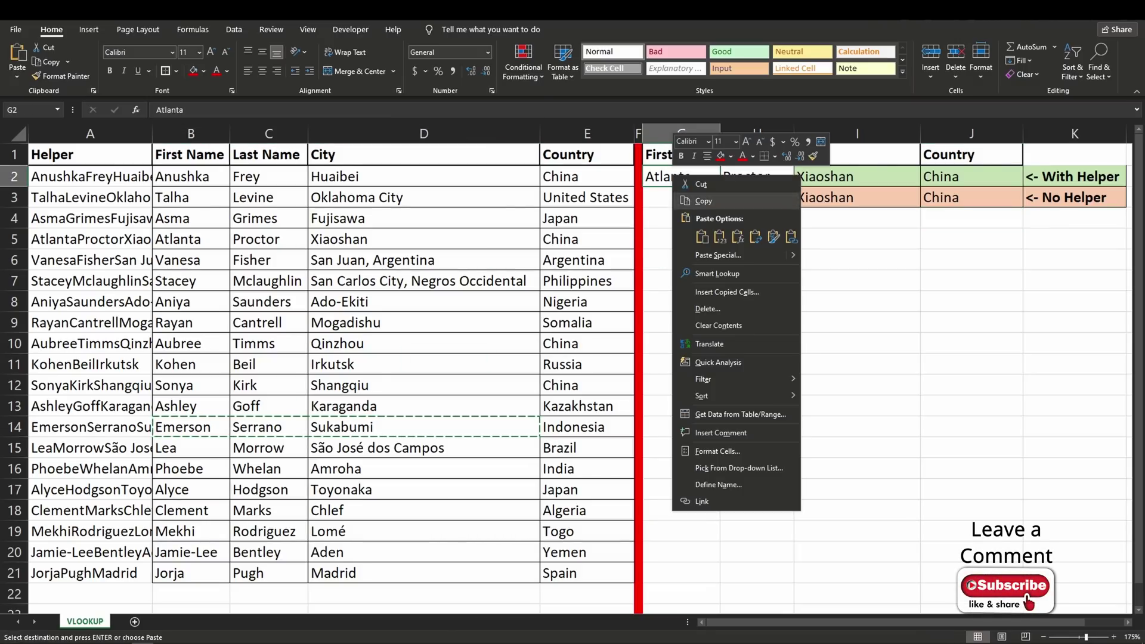
left_click(719, 236)
left_click(756, 280)
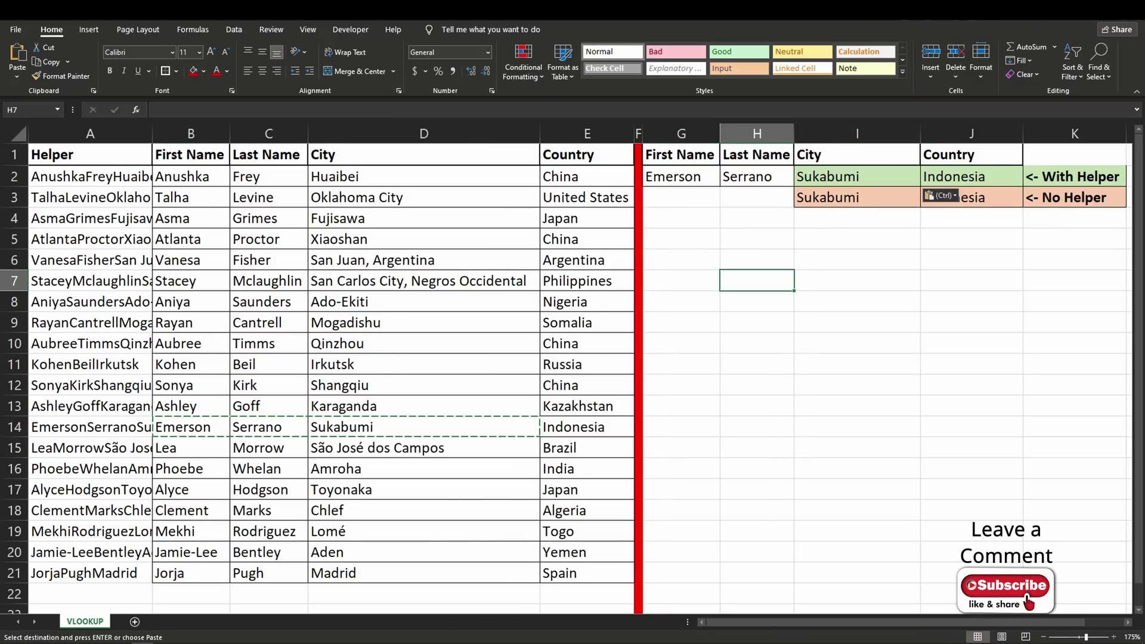
key("Escape")
left_click(971, 238)
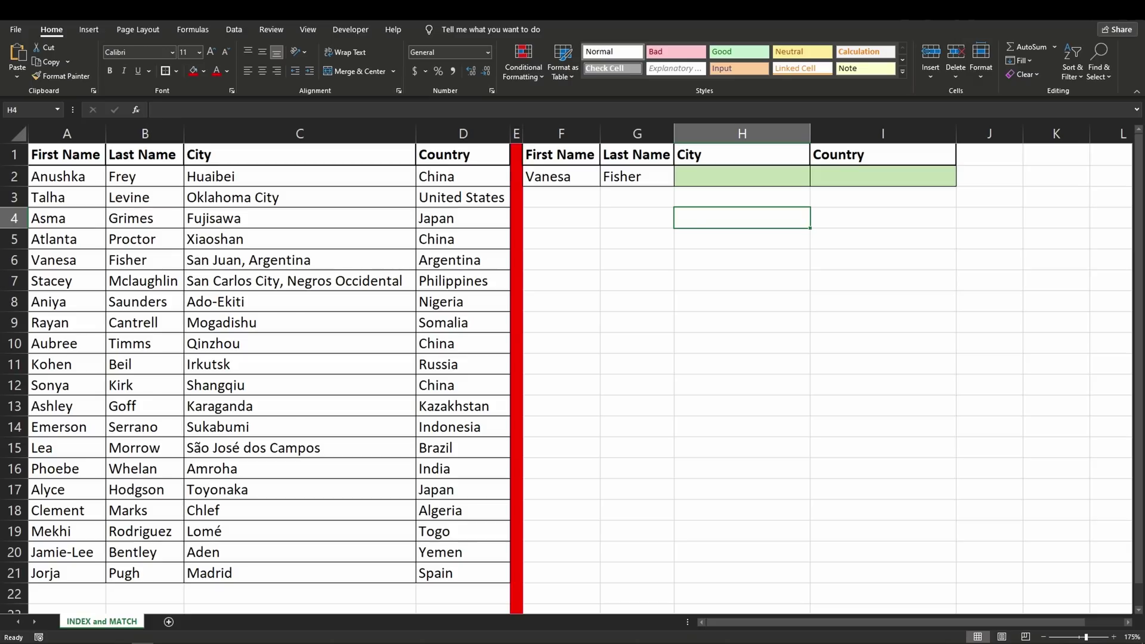
Step: On the INDEX and MATCH sheet, begin an INDEX formula in City cell H2 with column C:C as the array
left_click(742, 176)
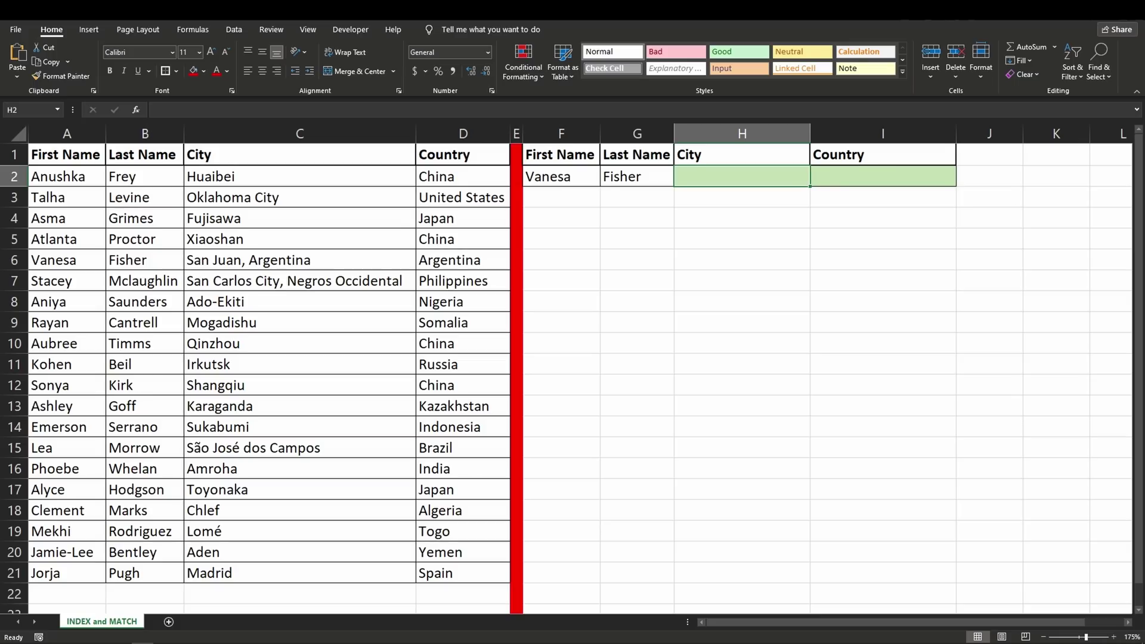
type("=INDEX(")
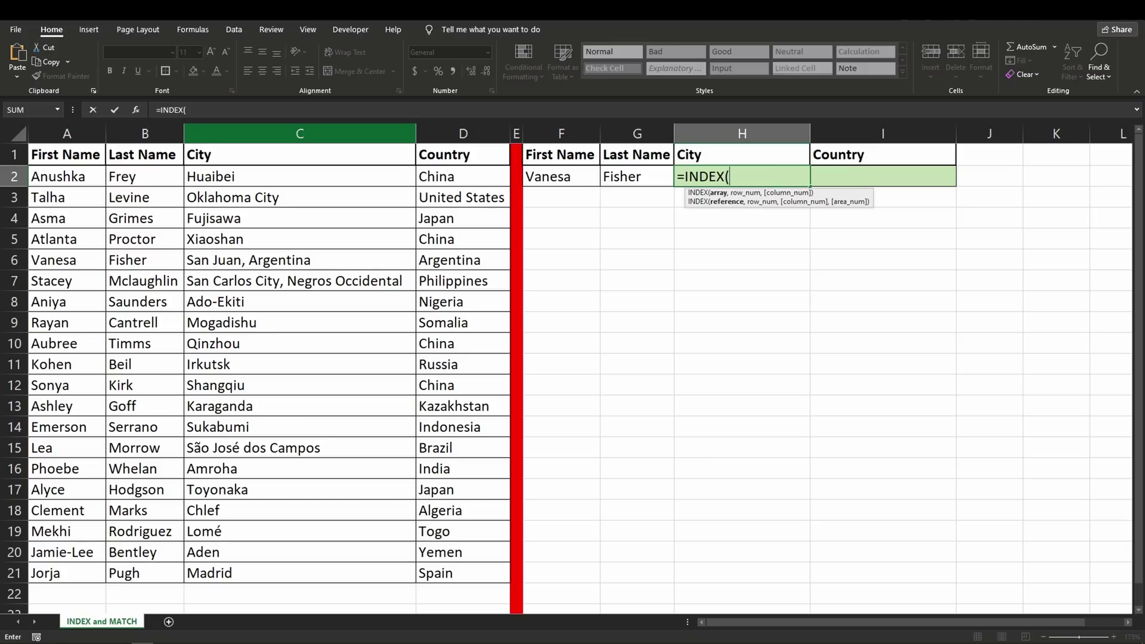
left_click(300, 134)
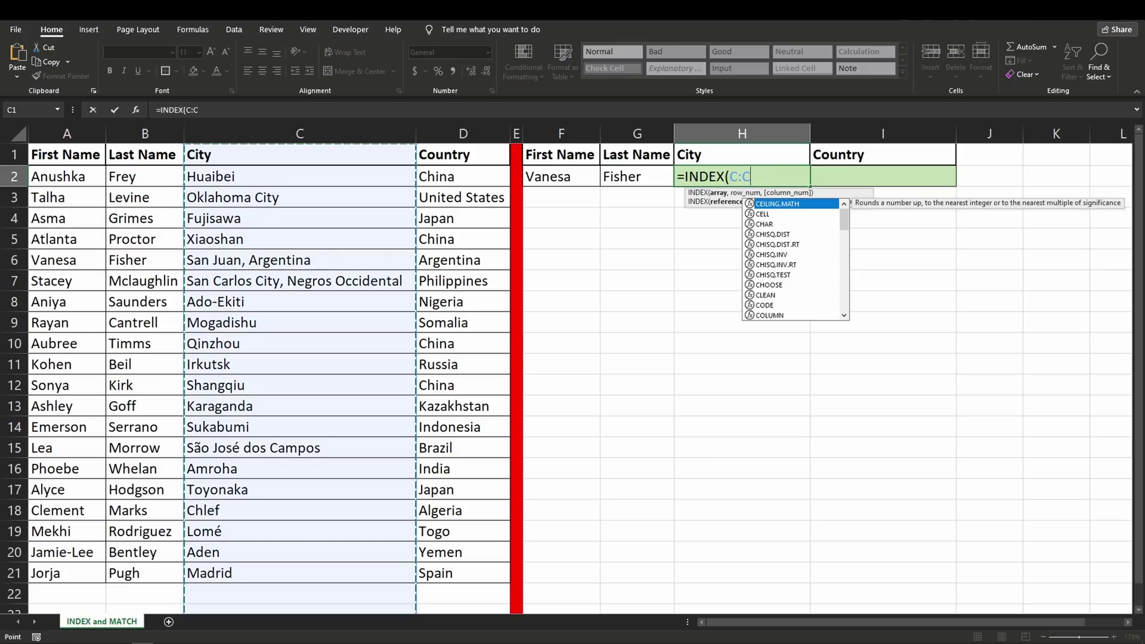
type(",")
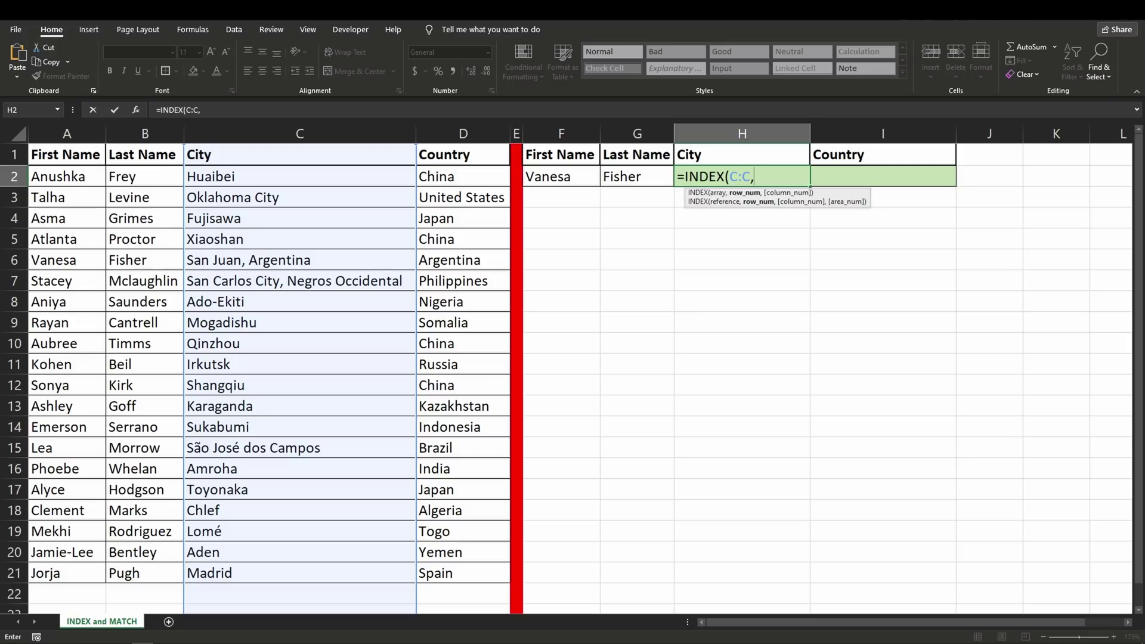
Step: Nest a MATCH function as the row number in the H2 formula, with F2&G2 as the lookup value
type("mat")
key("Tab")
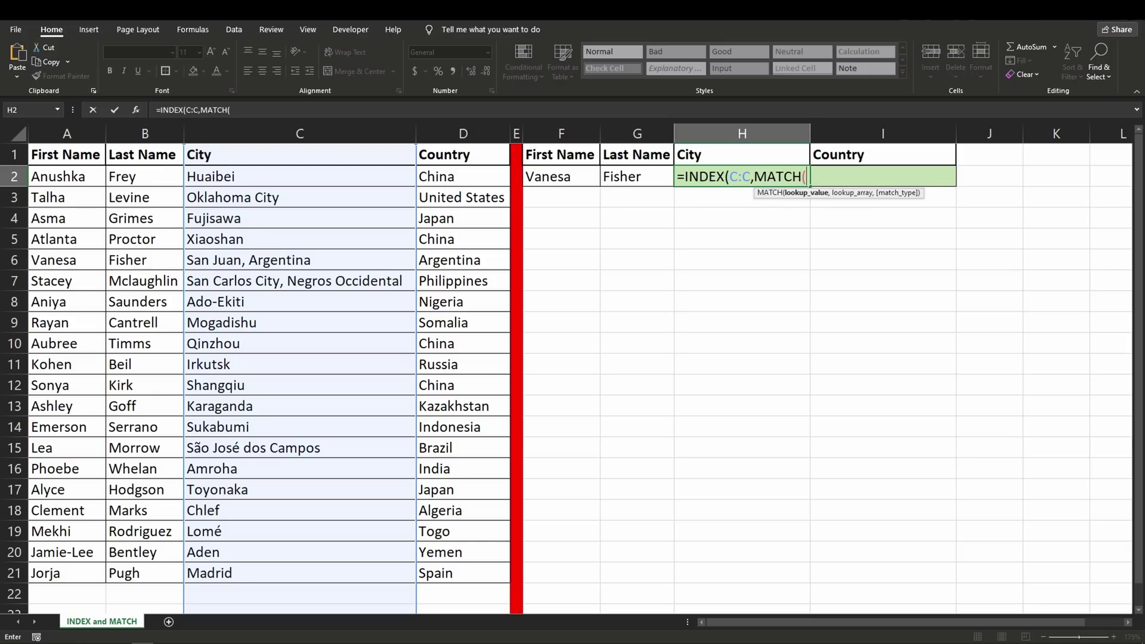
left_click(561, 176)
type("&")
left_click(636, 176)
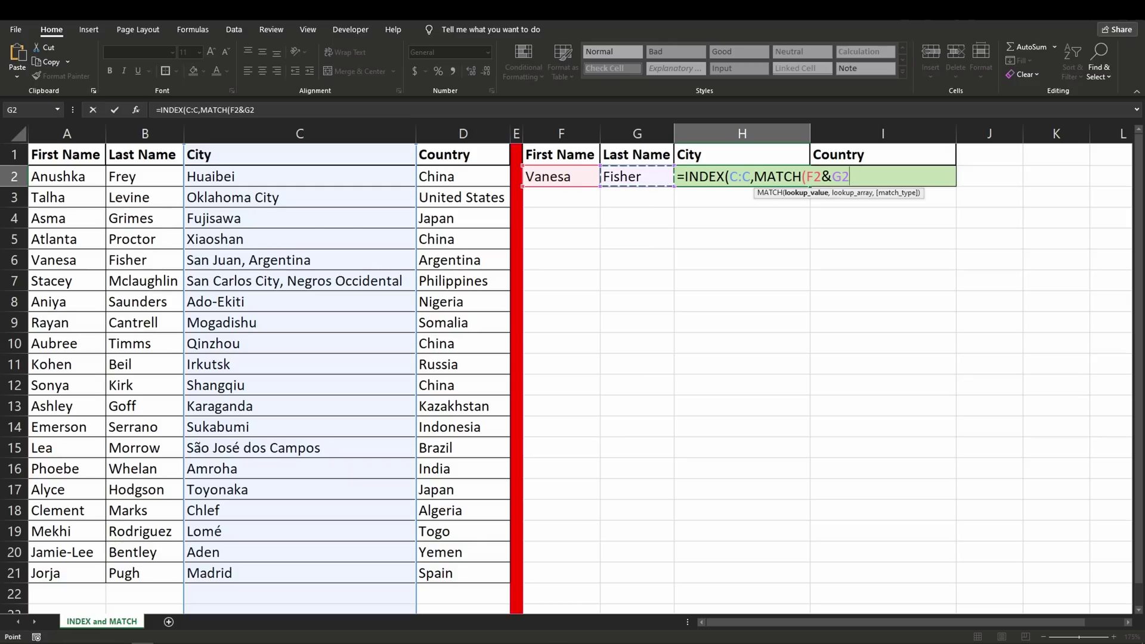
type(",")
Step: Complete the H2 formula with lookup array A:A&B:B and match type 0, and enter it
type("A:A&")
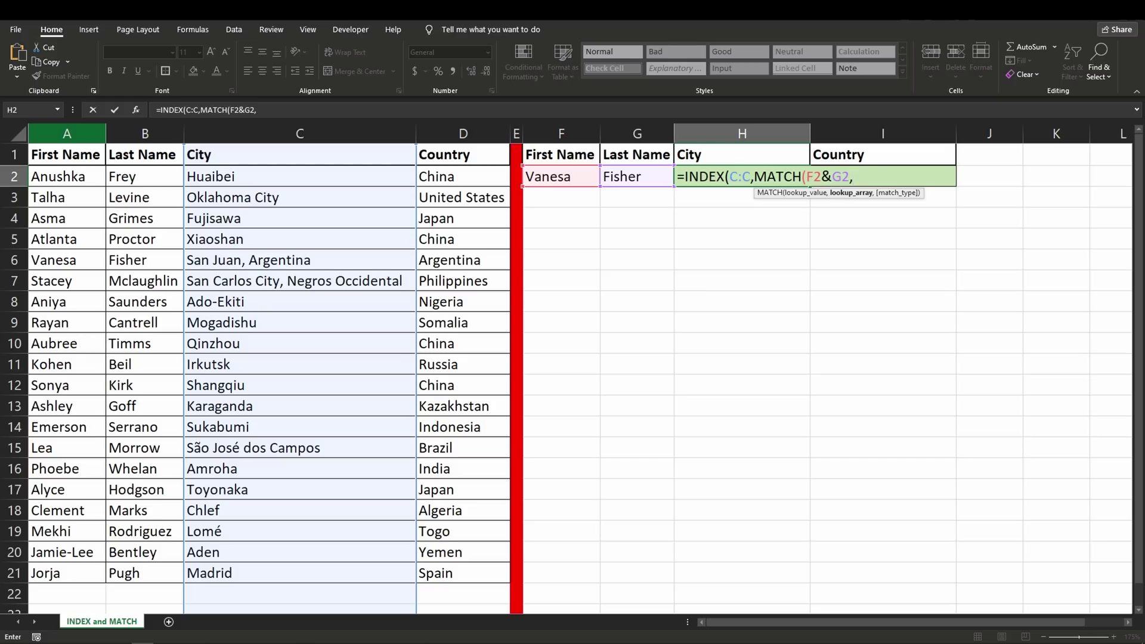
left_click(145, 134)
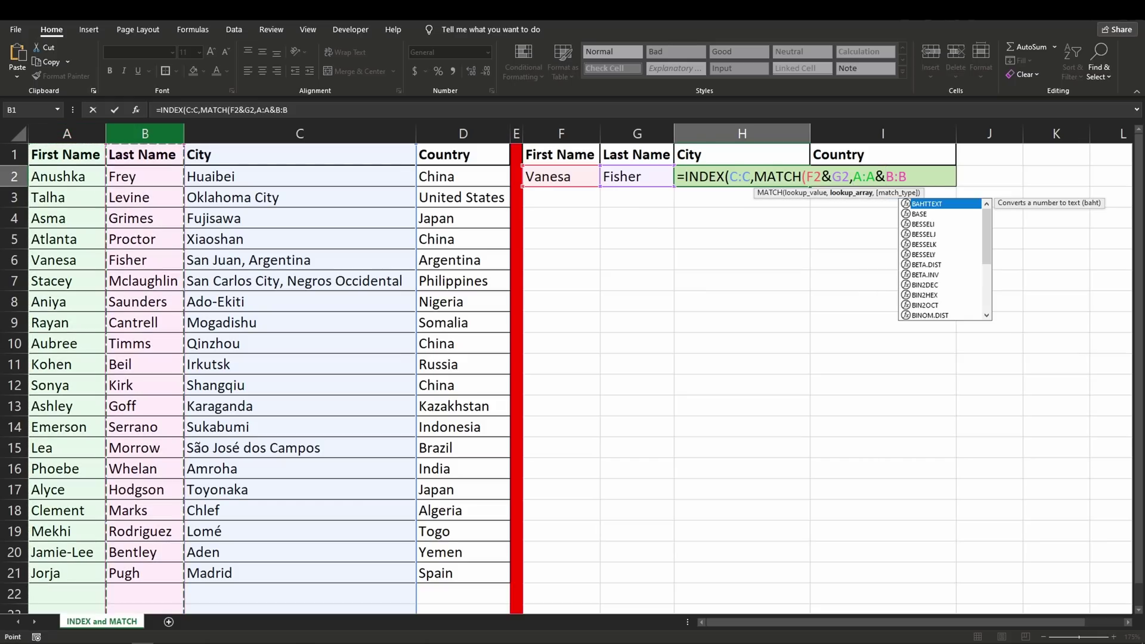
type(",")
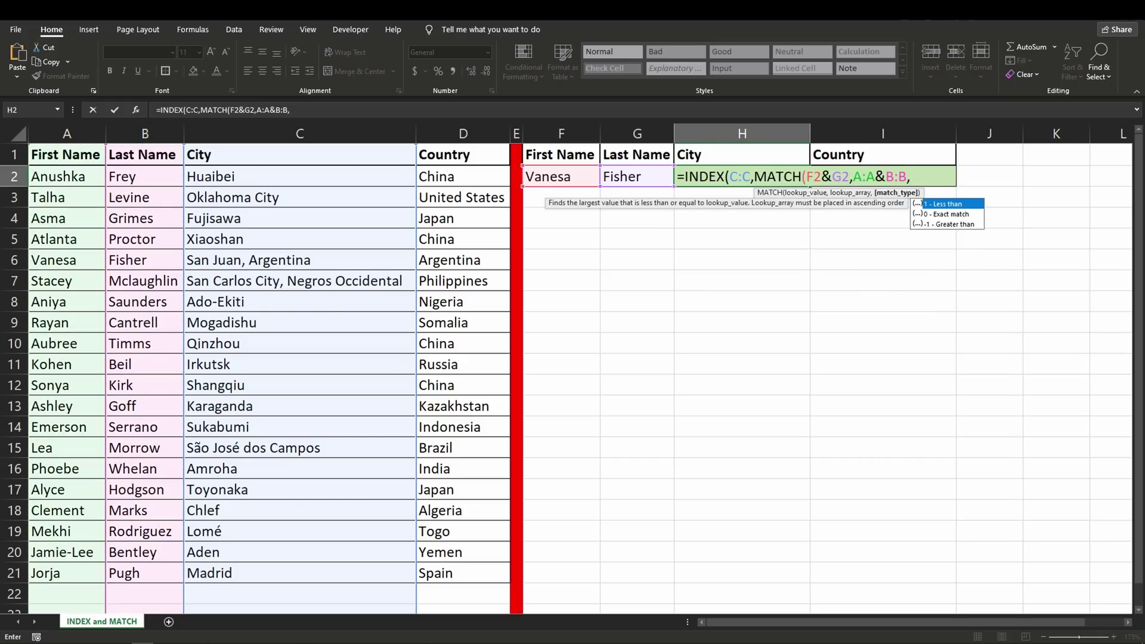
type("0))")
key("Return")
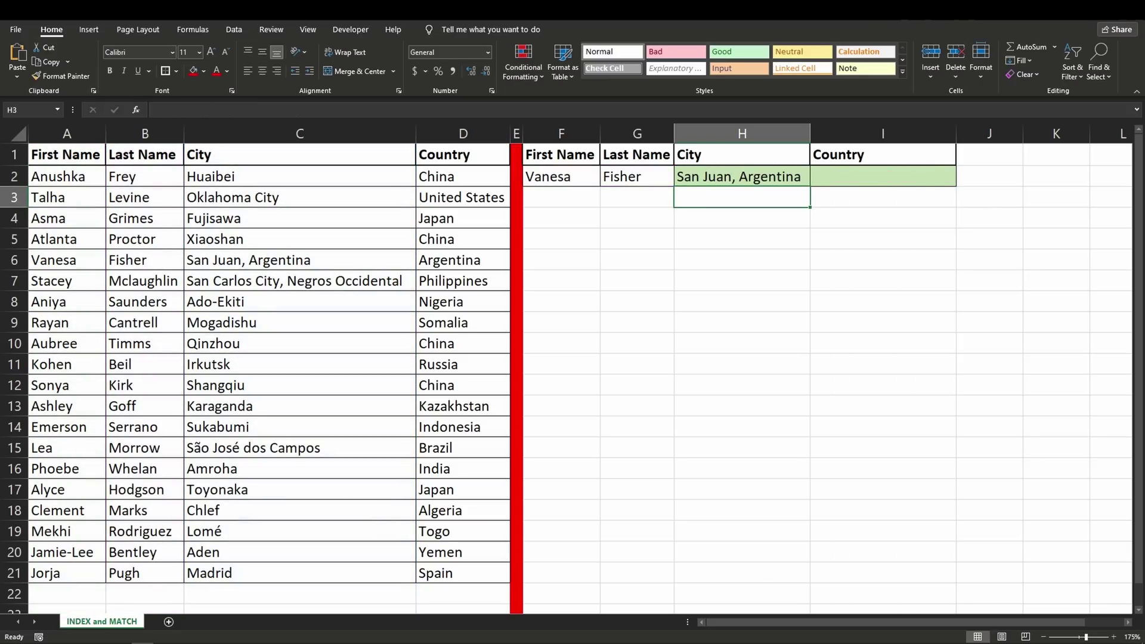
Step: Copy the first and last name from A4:B4 and paste them into the lookup cells F2:G2
left_click_drag(48, 218, 132, 218)
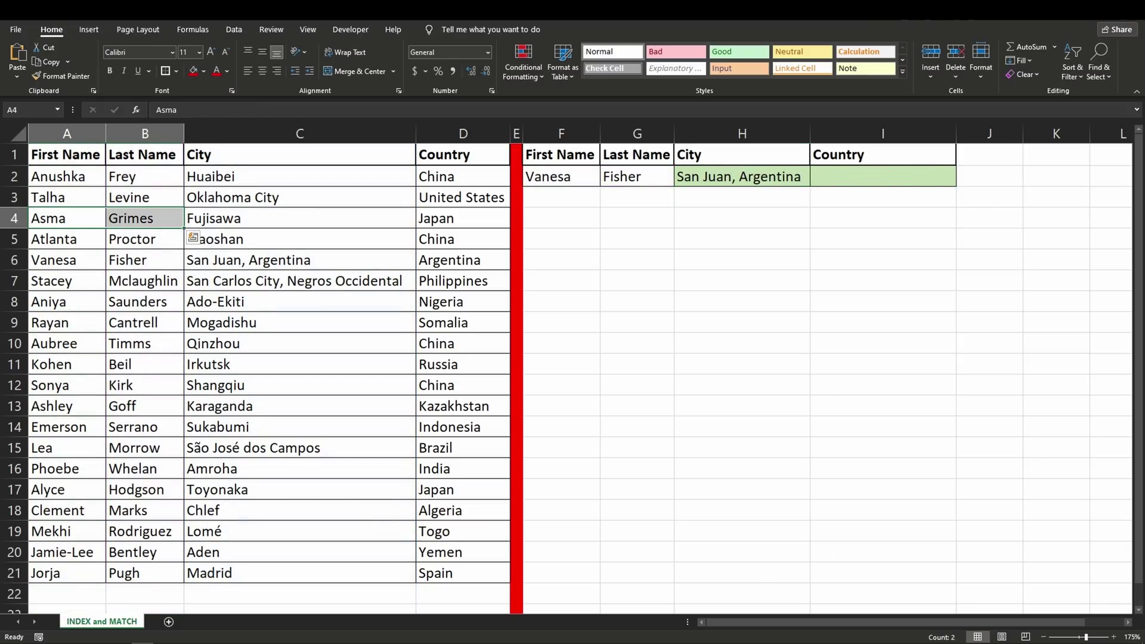
key("ctrl+c")
right_click(556, 178)
key("Escape")
key("ctrl+v")
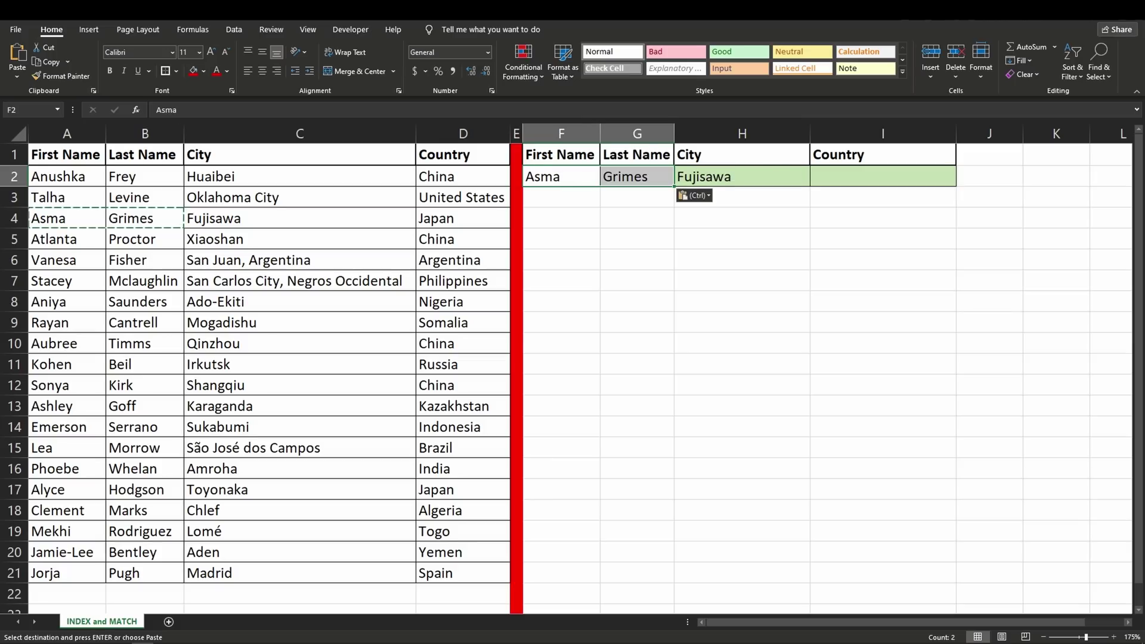
Step: Begin an INDEX formula in Country cell I2 with column D:D as the array
left_click(882, 177)
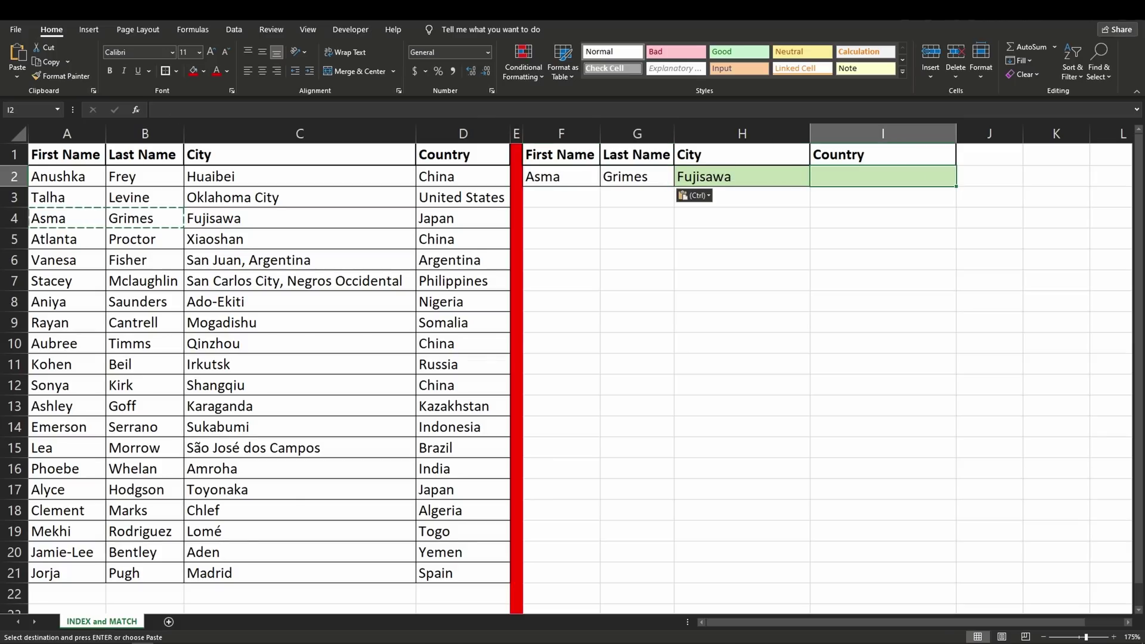
type("=INDEX(")
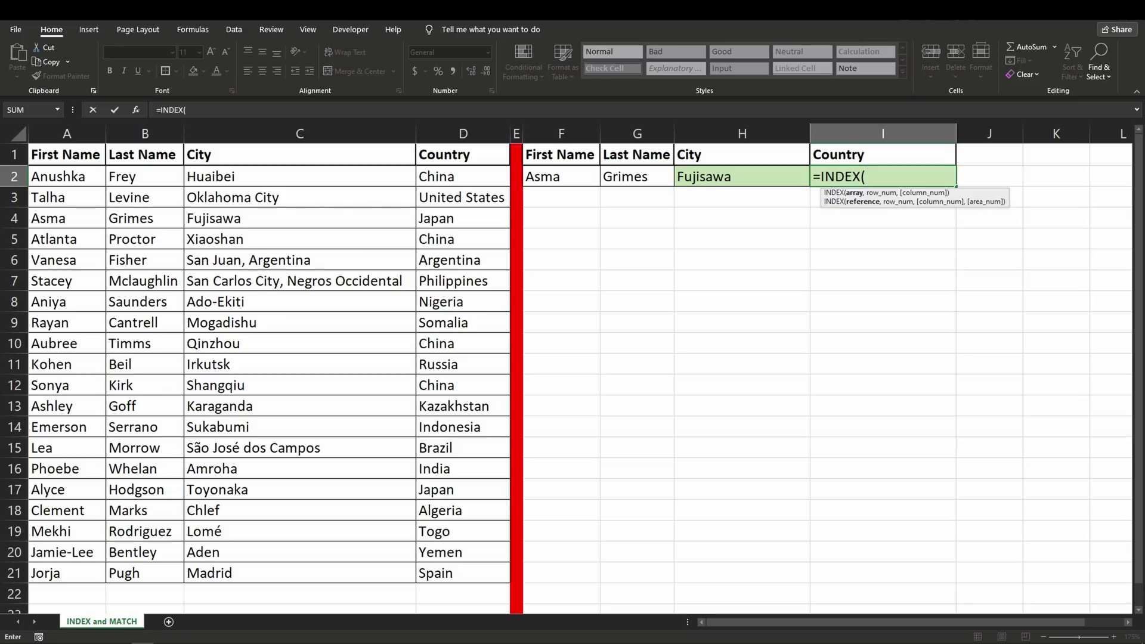
left_click(463, 133)
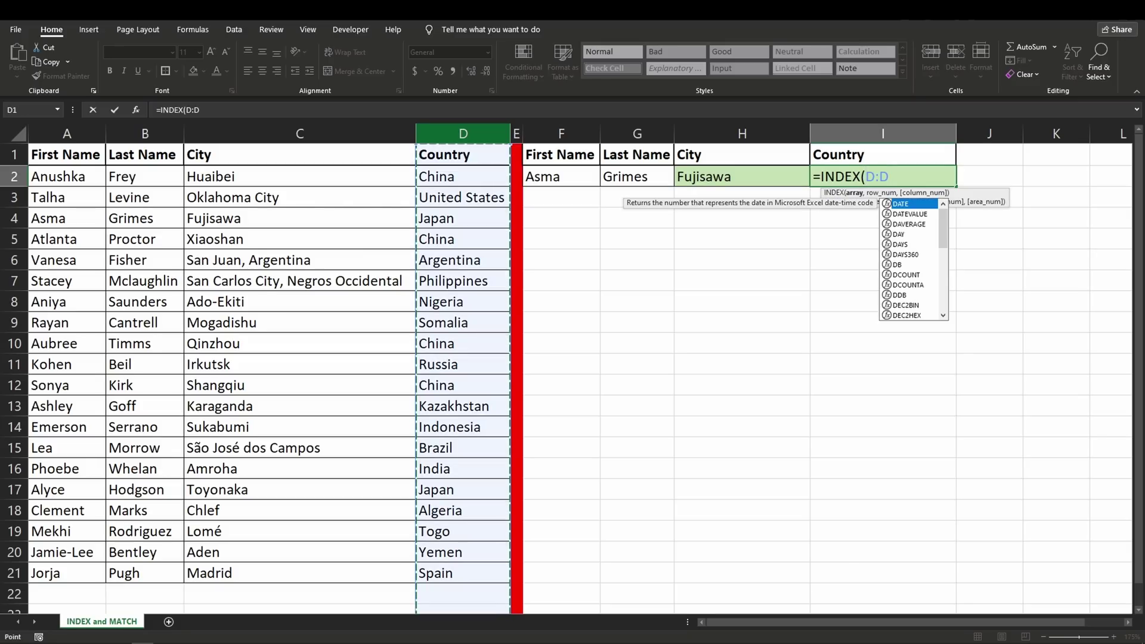
type(",")
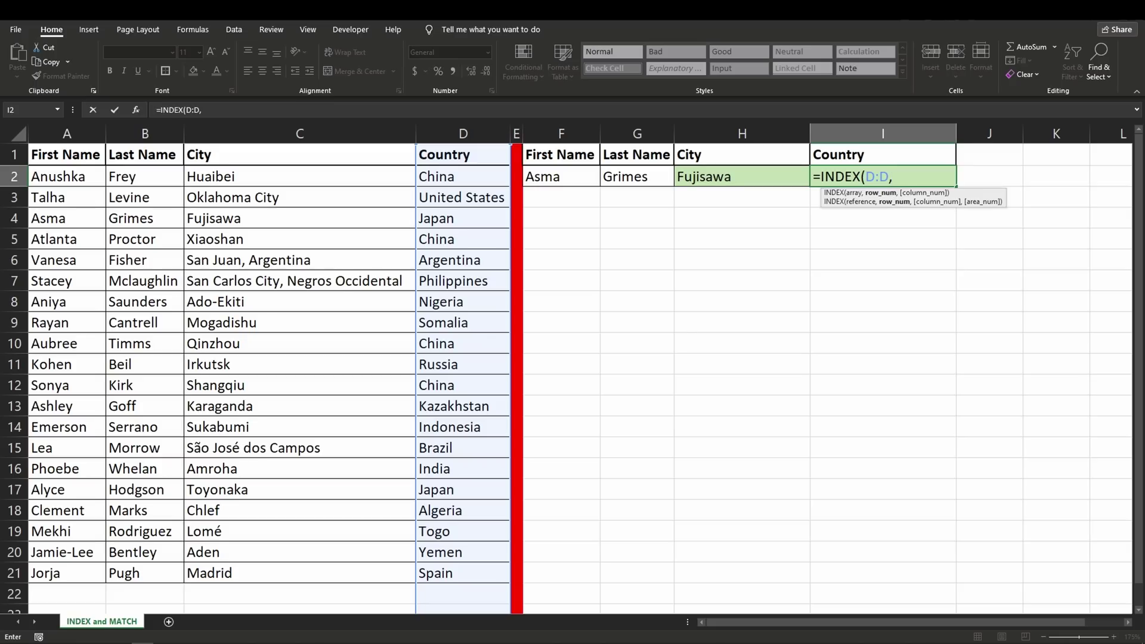
Step: Nest a MATCH function as the row number in the I2 formula, with F2&G2&H2 as the lookup value
type("matc")
key("Tab")
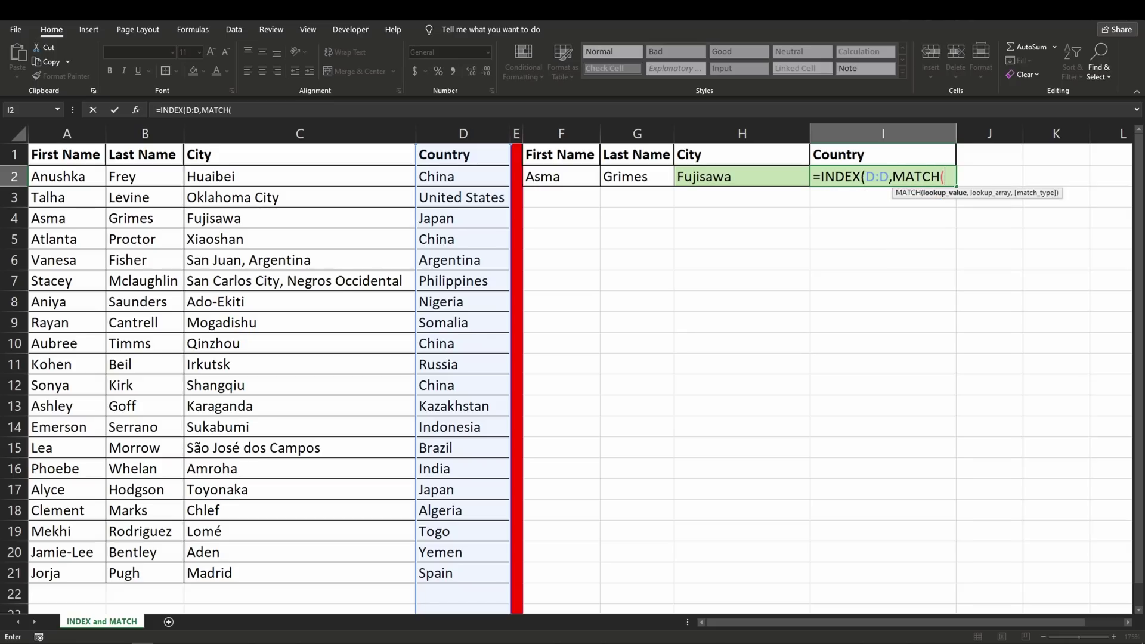
left_click(561, 176)
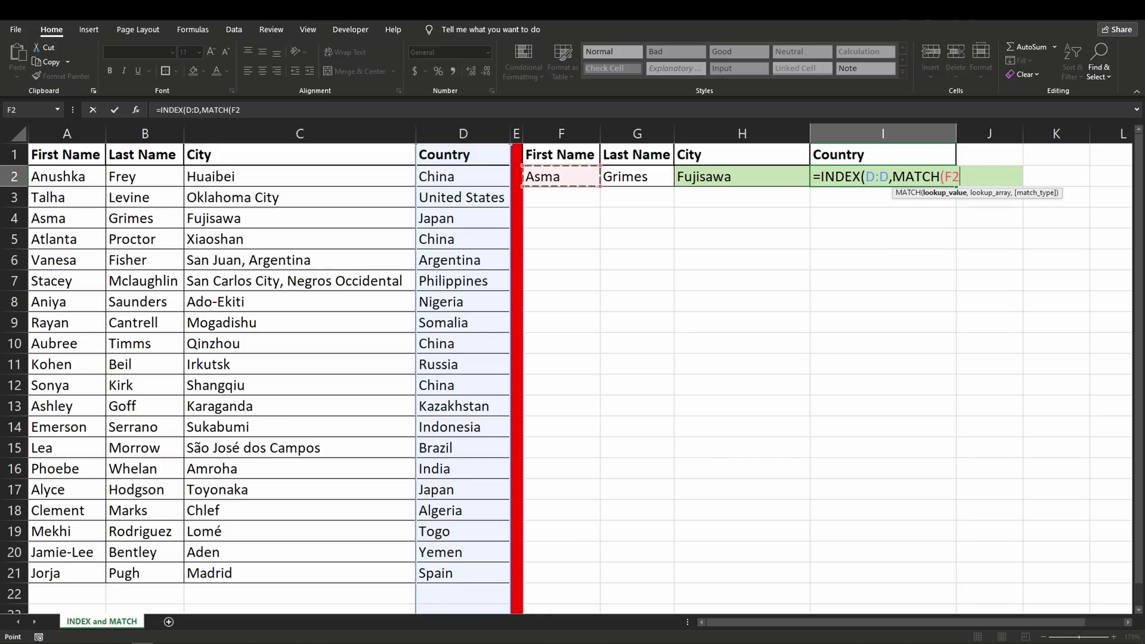
type("&")
left_click(637, 176)
type("&")
left_click(741, 176)
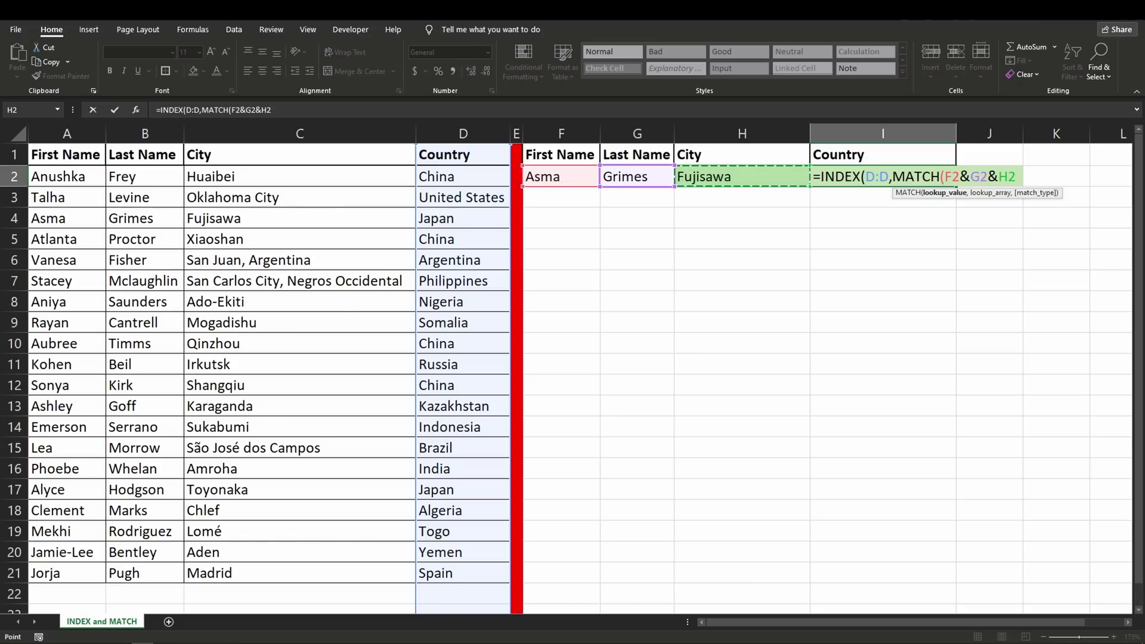
Step: Complete the I2 formula with lookup array A:A&B:B&C:C and match type 0, and enter it
type(",")
left_click(66, 134)
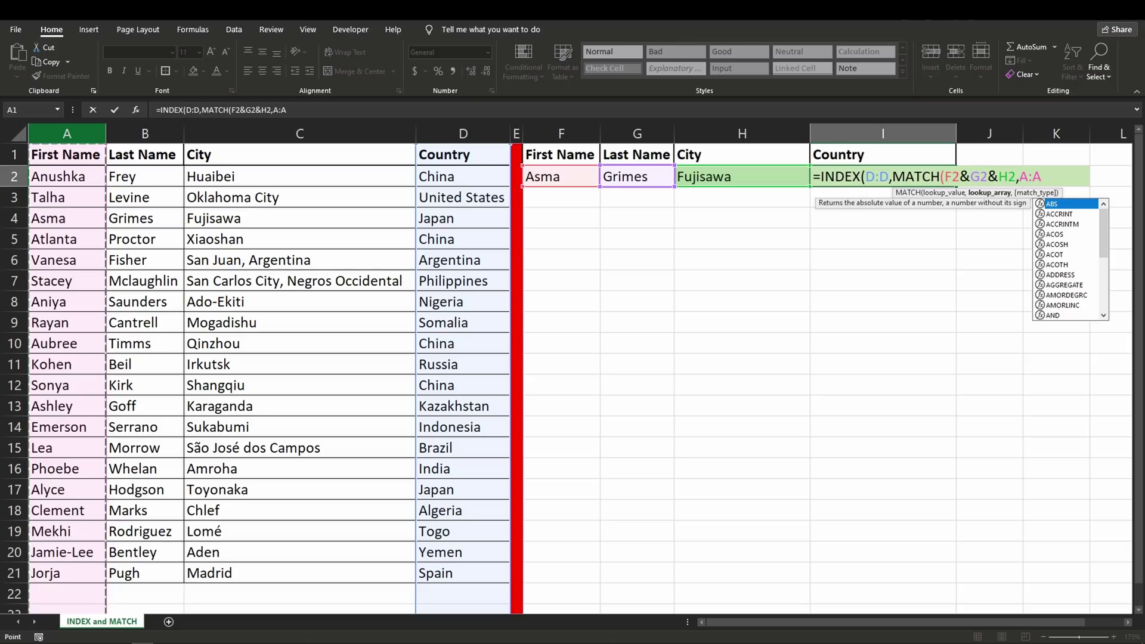
type("&")
left_click(145, 133)
type("&B:B&")
left_click(300, 133)
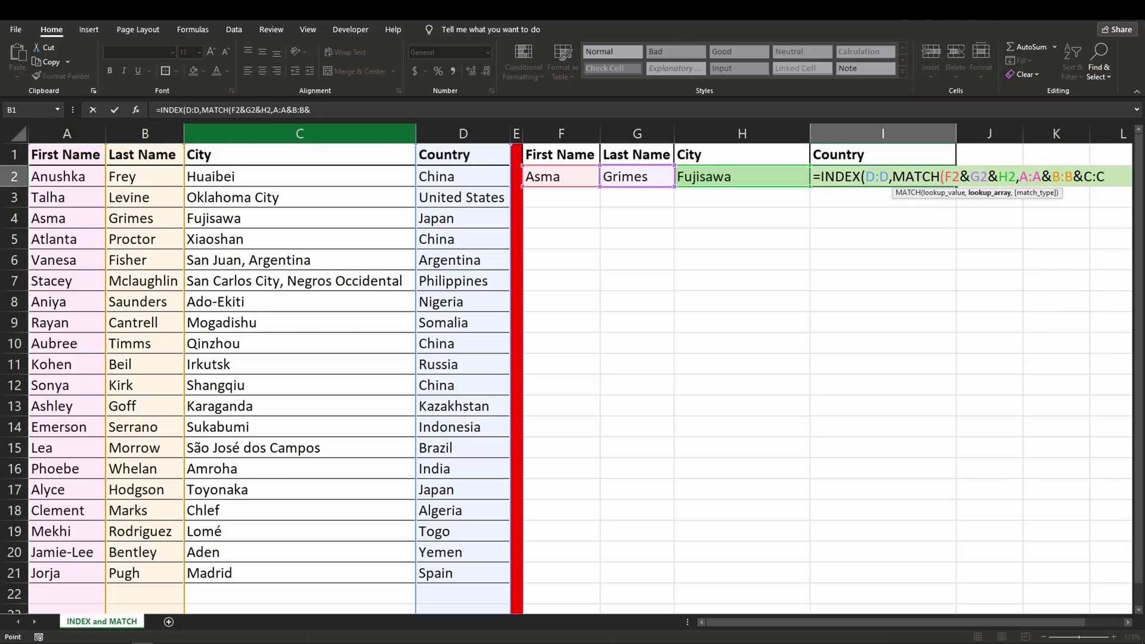
type(",")
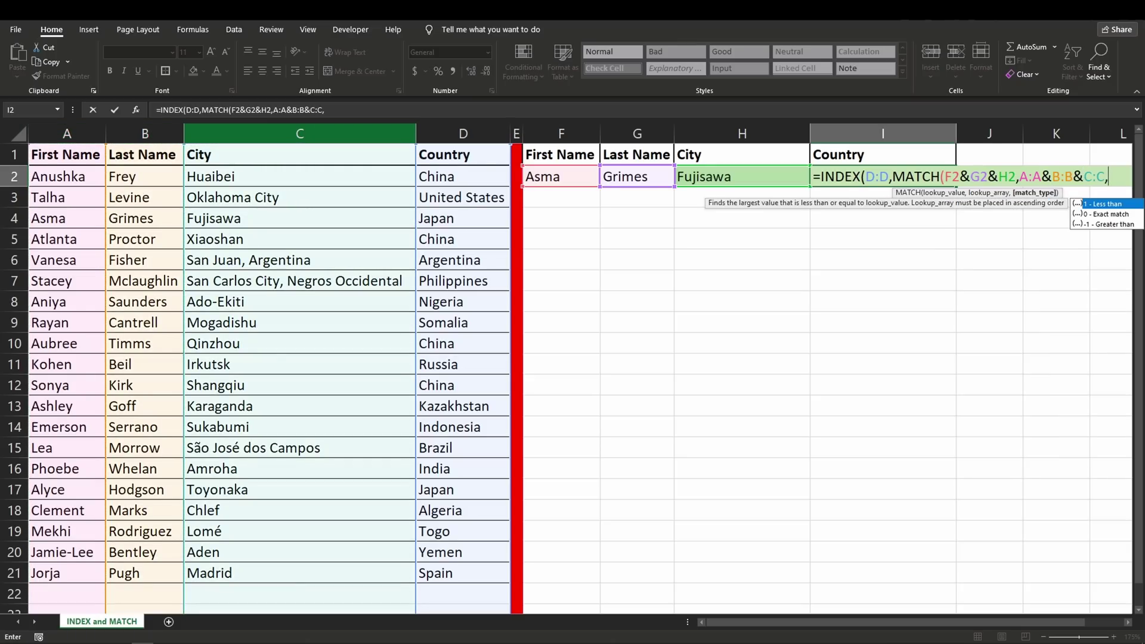
type("0))")
key("Return")
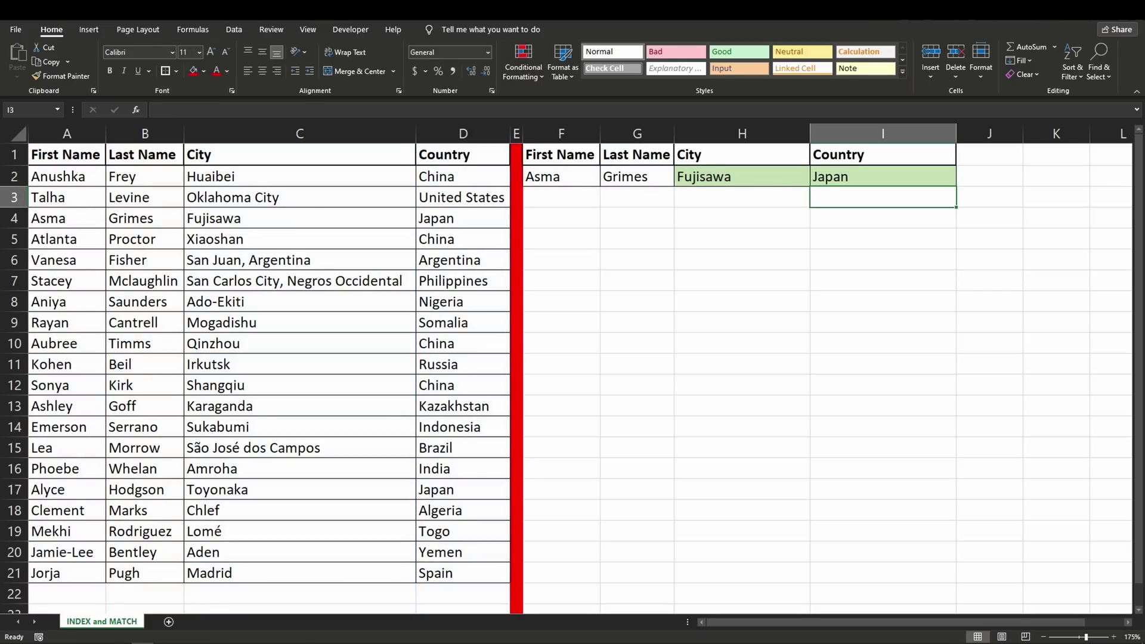
Step: Copy the first and last name from A16:B16 and paste them as values into the lookup cells F2:G2
left_click_drag(59, 468, 144, 468)
key("ctrl+c")
left_click(551, 179)
right_click(551, 182)
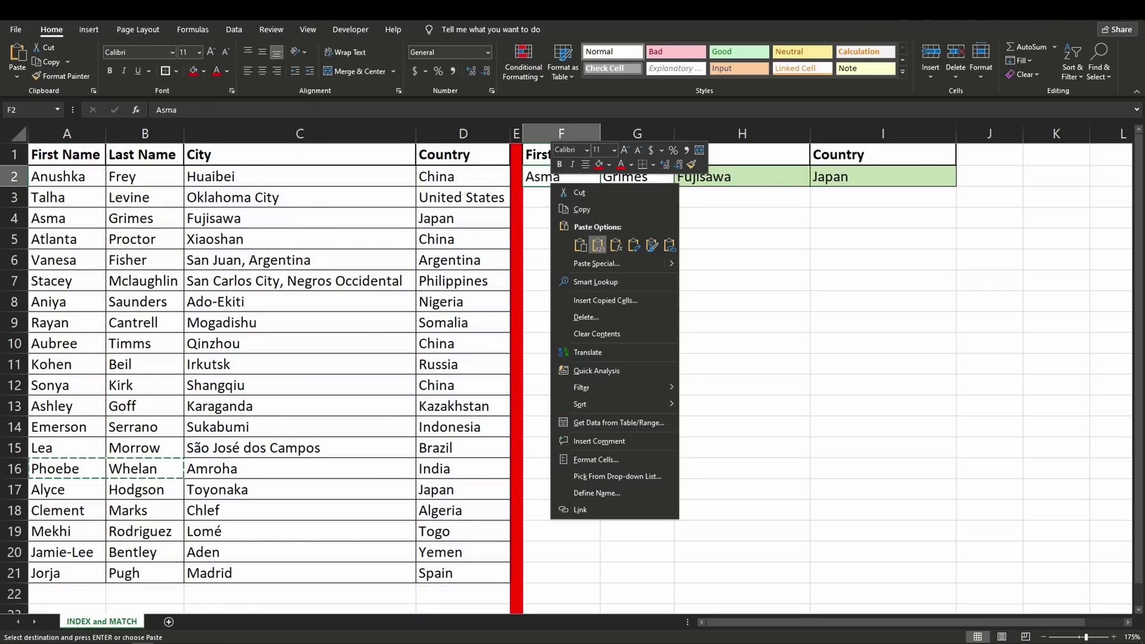
left_click(598, 244)
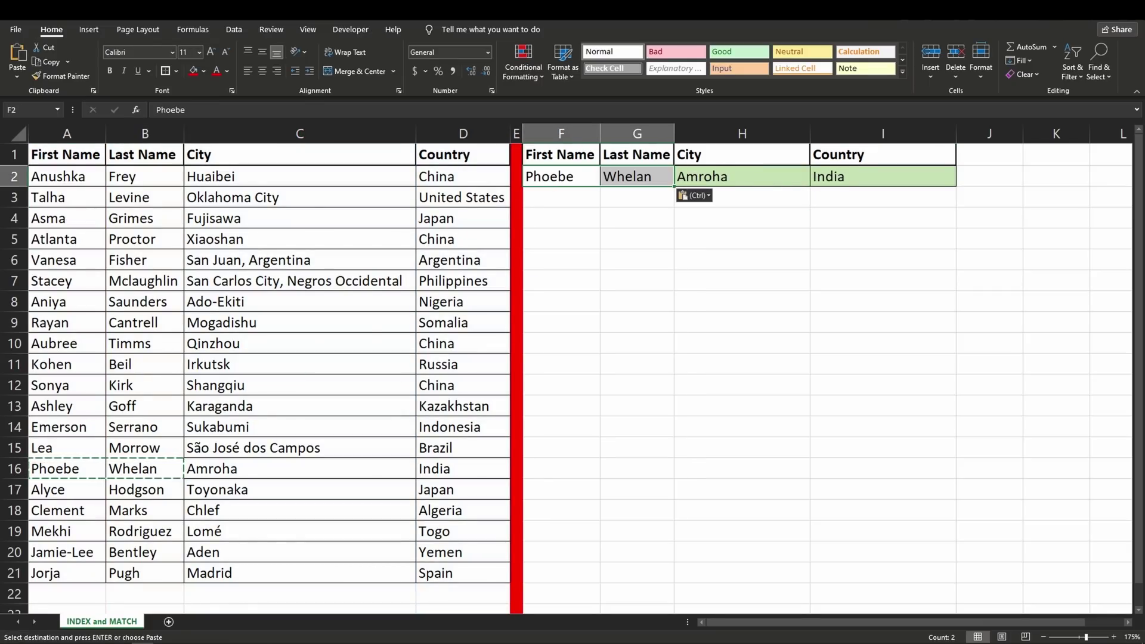
Step: Copy the first and last name from A19:B19, paste them into lookup cells F2:G2, and clear the copy selection
left_click_drag(67, 532, 145, 532)
key("ctrl+c")
left_click(561, 177)
key("ctrl+v")
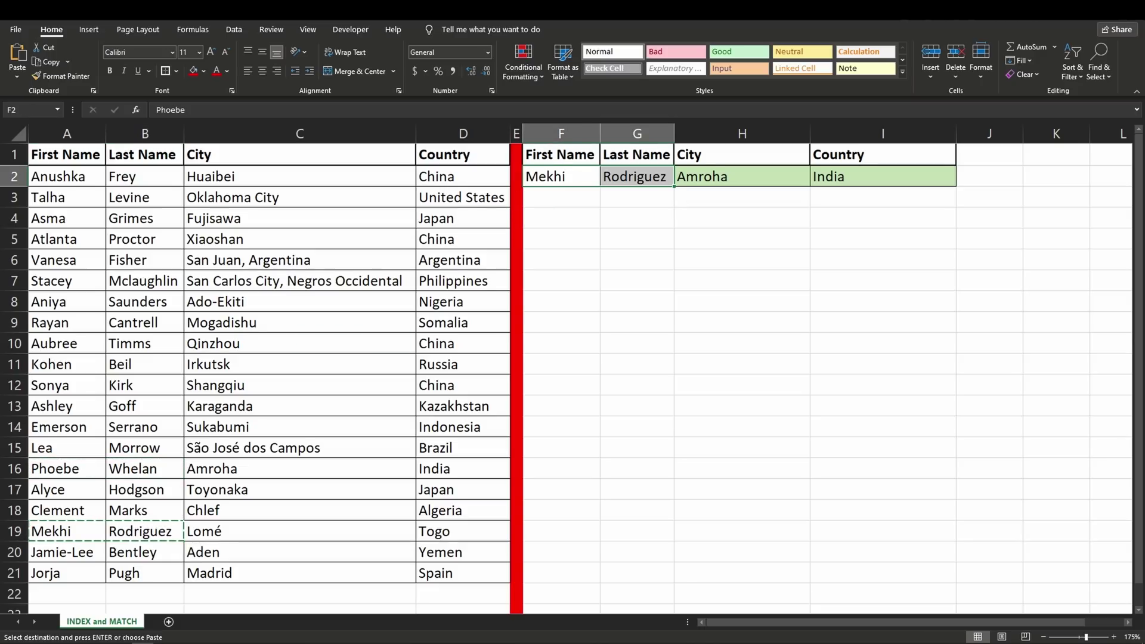
left_click(637, 239)
key("Escape")
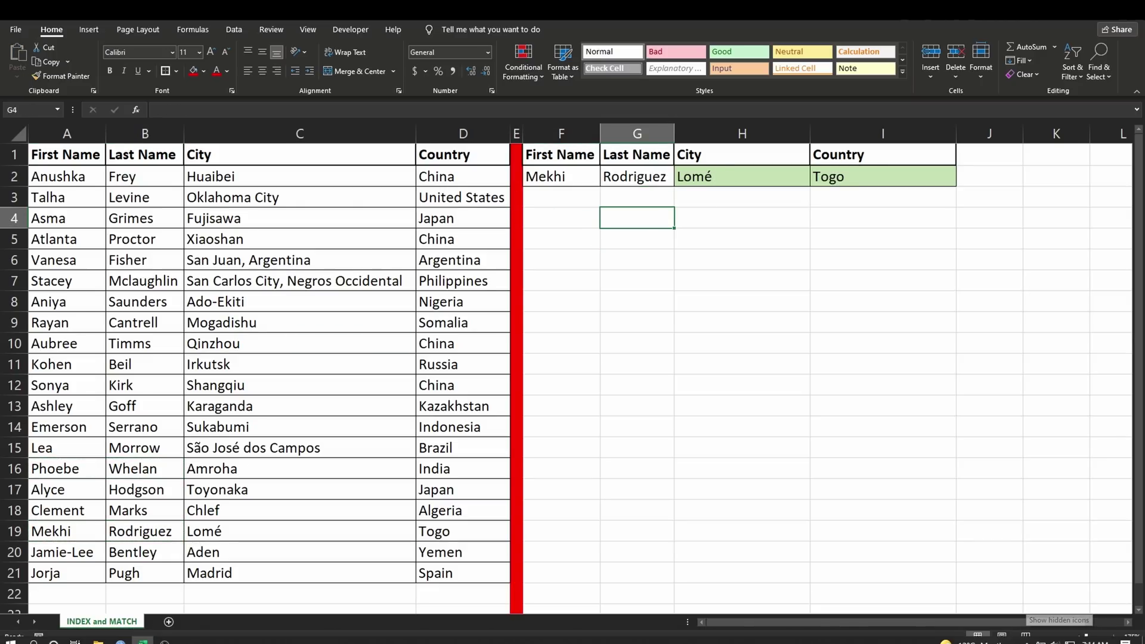